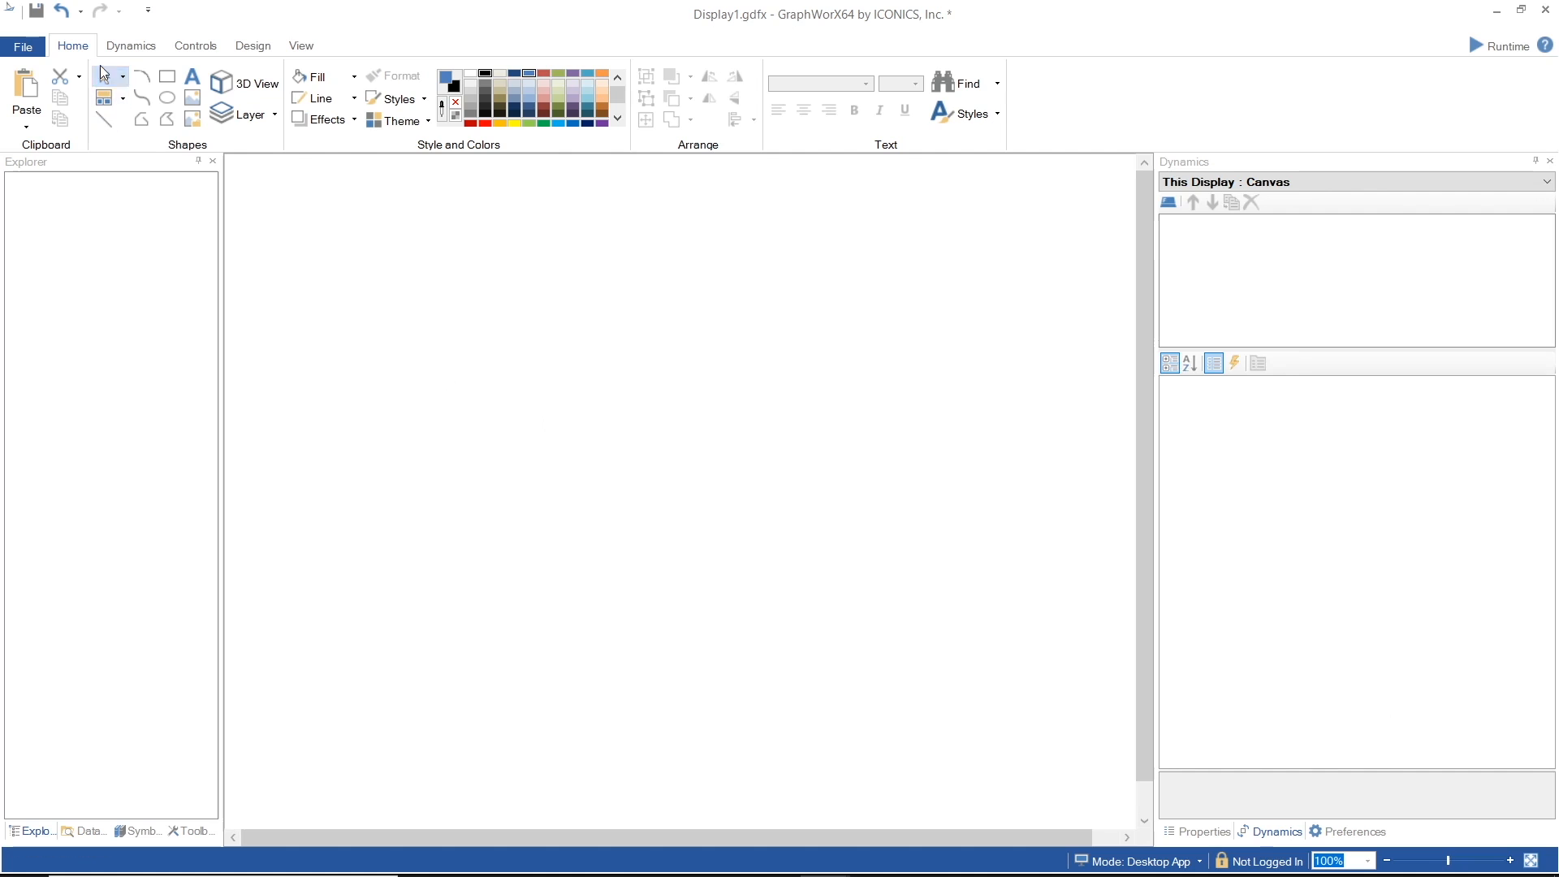
Step: Draw a tall rectangle on the canvas and a circle inside its upper part
click(122, 49)
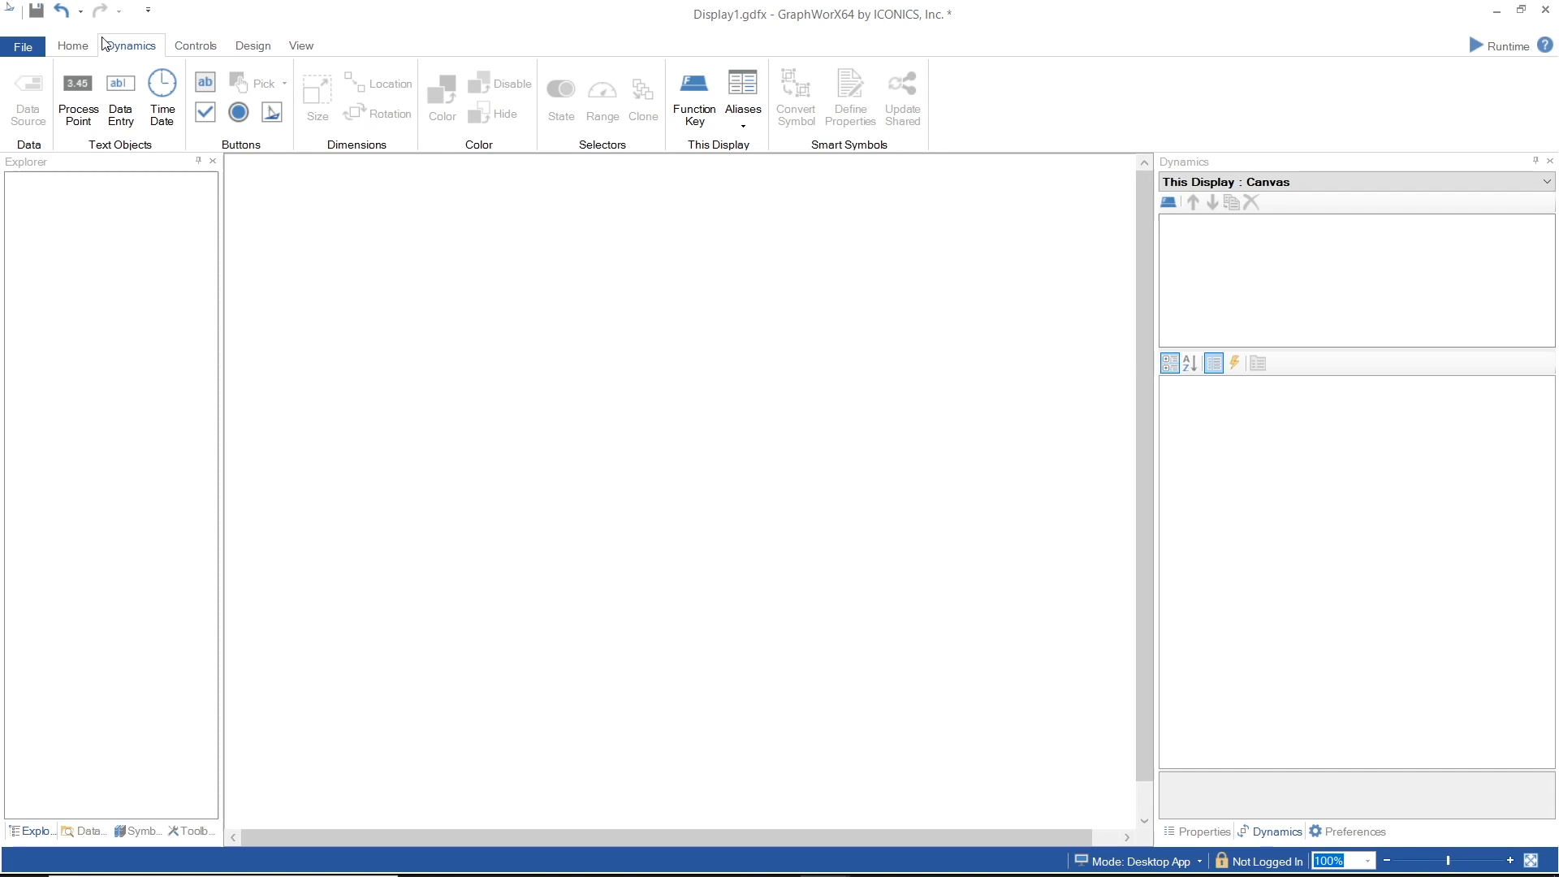
click(72, 45)
click(167, 76)
drag(296, 211, 453, 591)
click(167, 97)
drag(334, 236, 390, 316)
Step: Duplicate the circle twice and arrange the copies below it inside the rectangle
key(ctrl+c)
key(ctrl+v)
key(ctrl+v)
drag(668, 484, 377, 493)
Step: Align the rectangle and the three circles on a common vertical centre line
drag(280, 191, 528, 658)
click(753, 119)
click(764, 171)
Step: Fill the circles red, amber and green from top to bottom, and group them with the rectangle
click(362, 270)
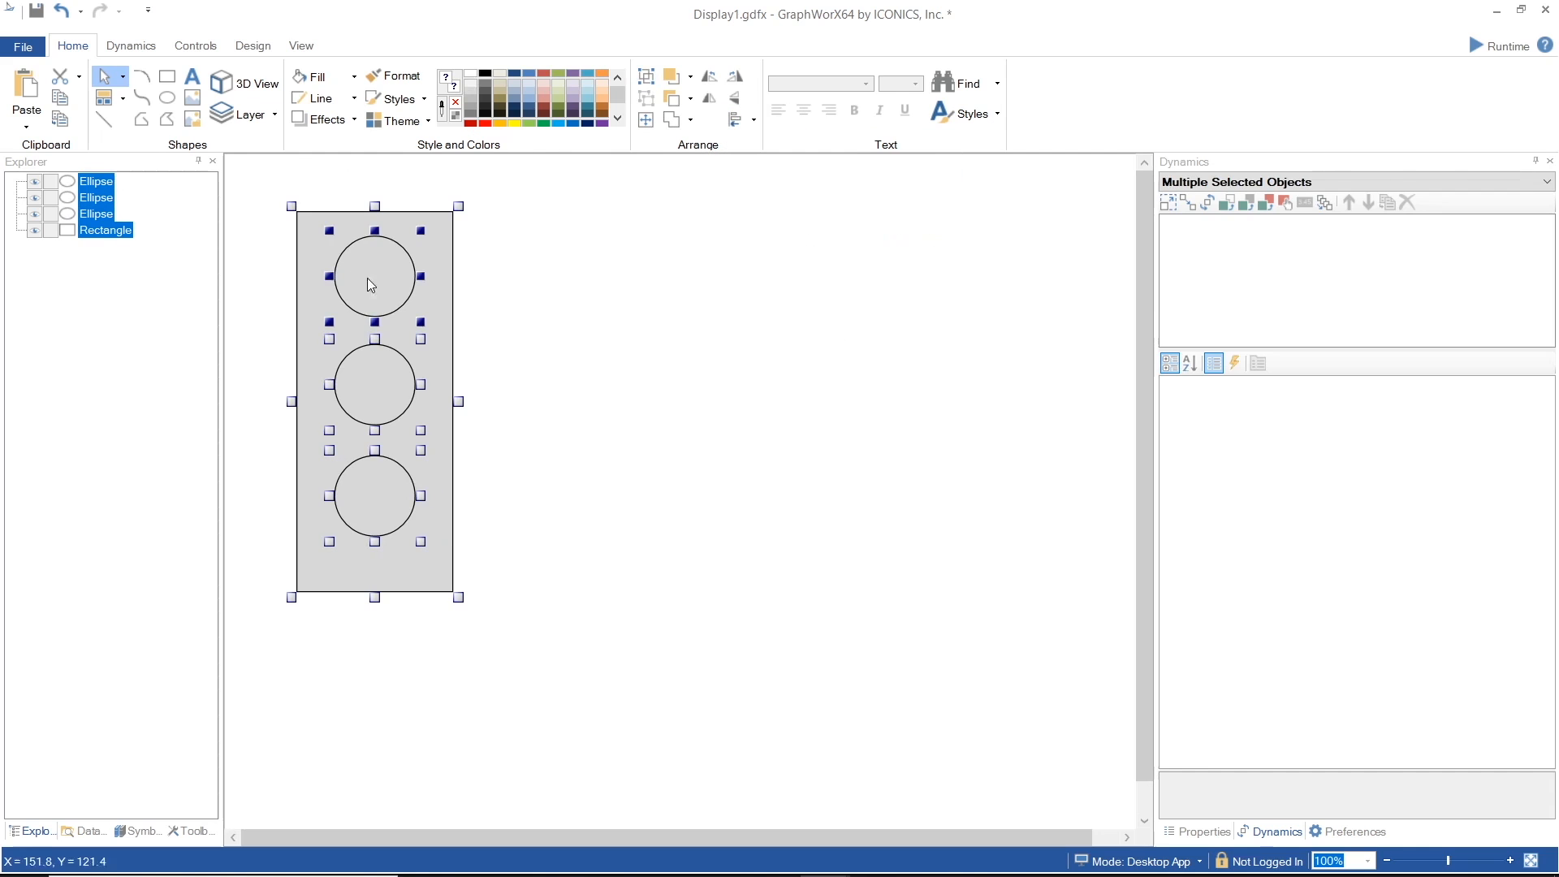
click(406, 267)
click(485, 122)
click(381, 382)
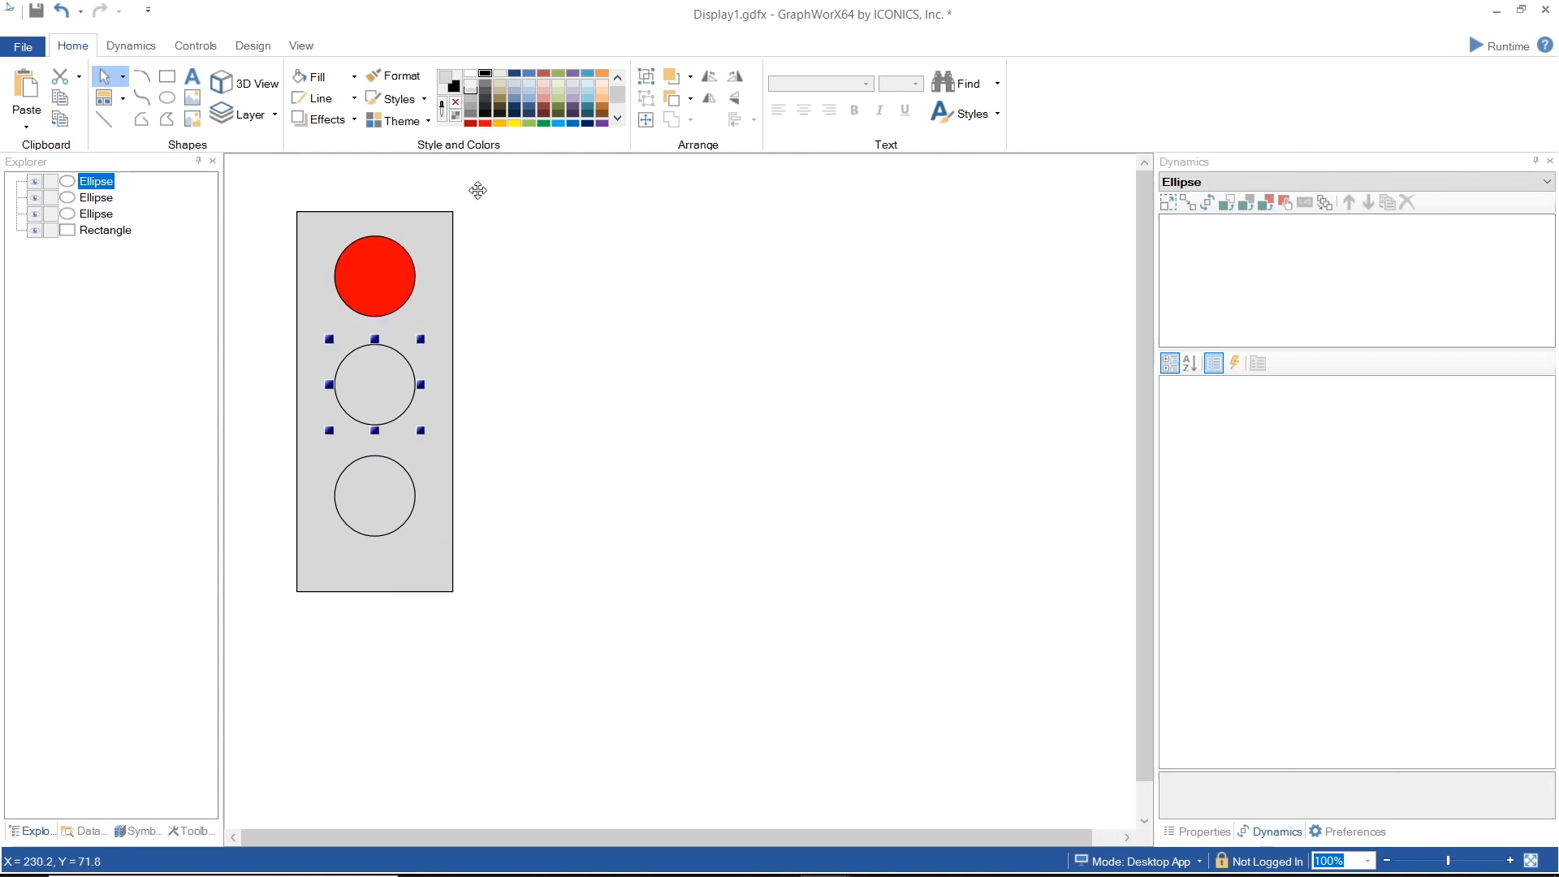
click(499, 123)
click(359, 497)
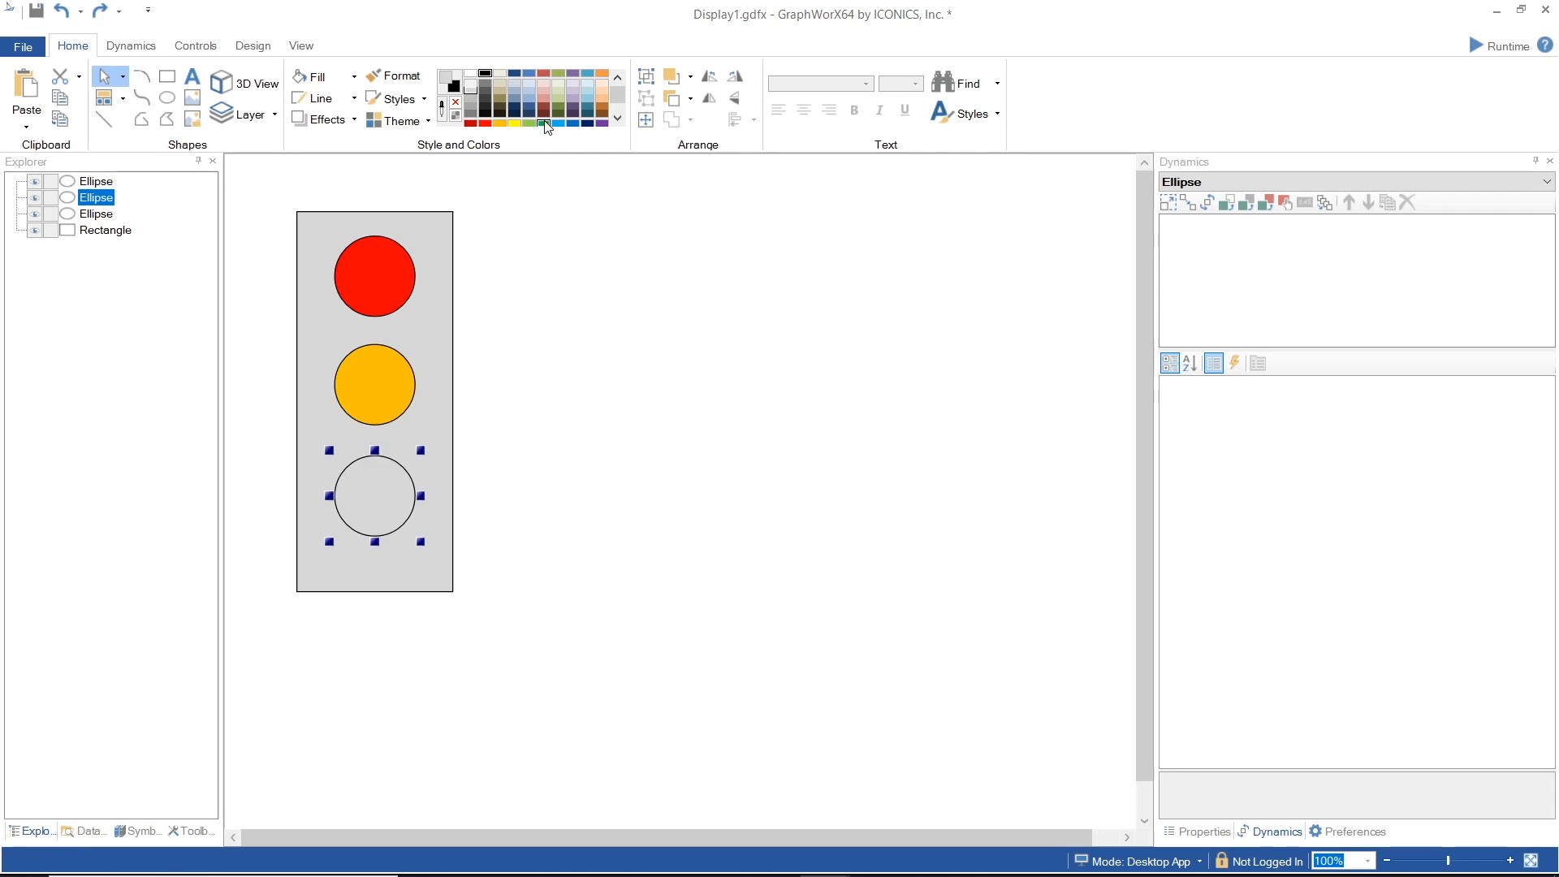
click(544, 123)
drag(278, 195, 495, 670)
click(668, 75)
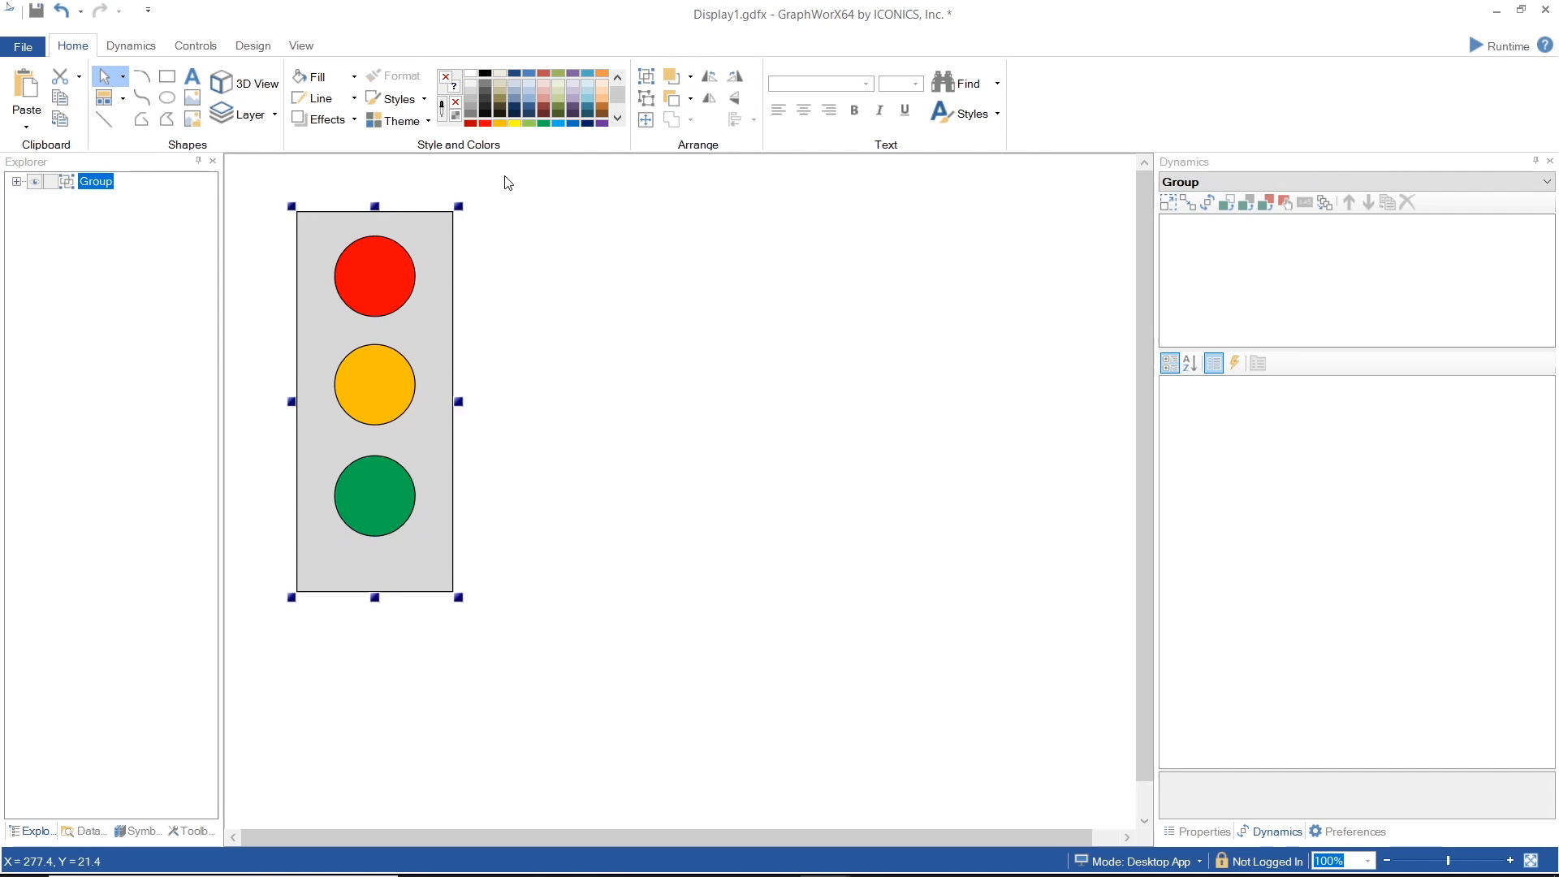
Step: Place a Process Point text object beside the traffic light
click(131, 45)
click(78, 96)
drag(533, 221, 826, 325)
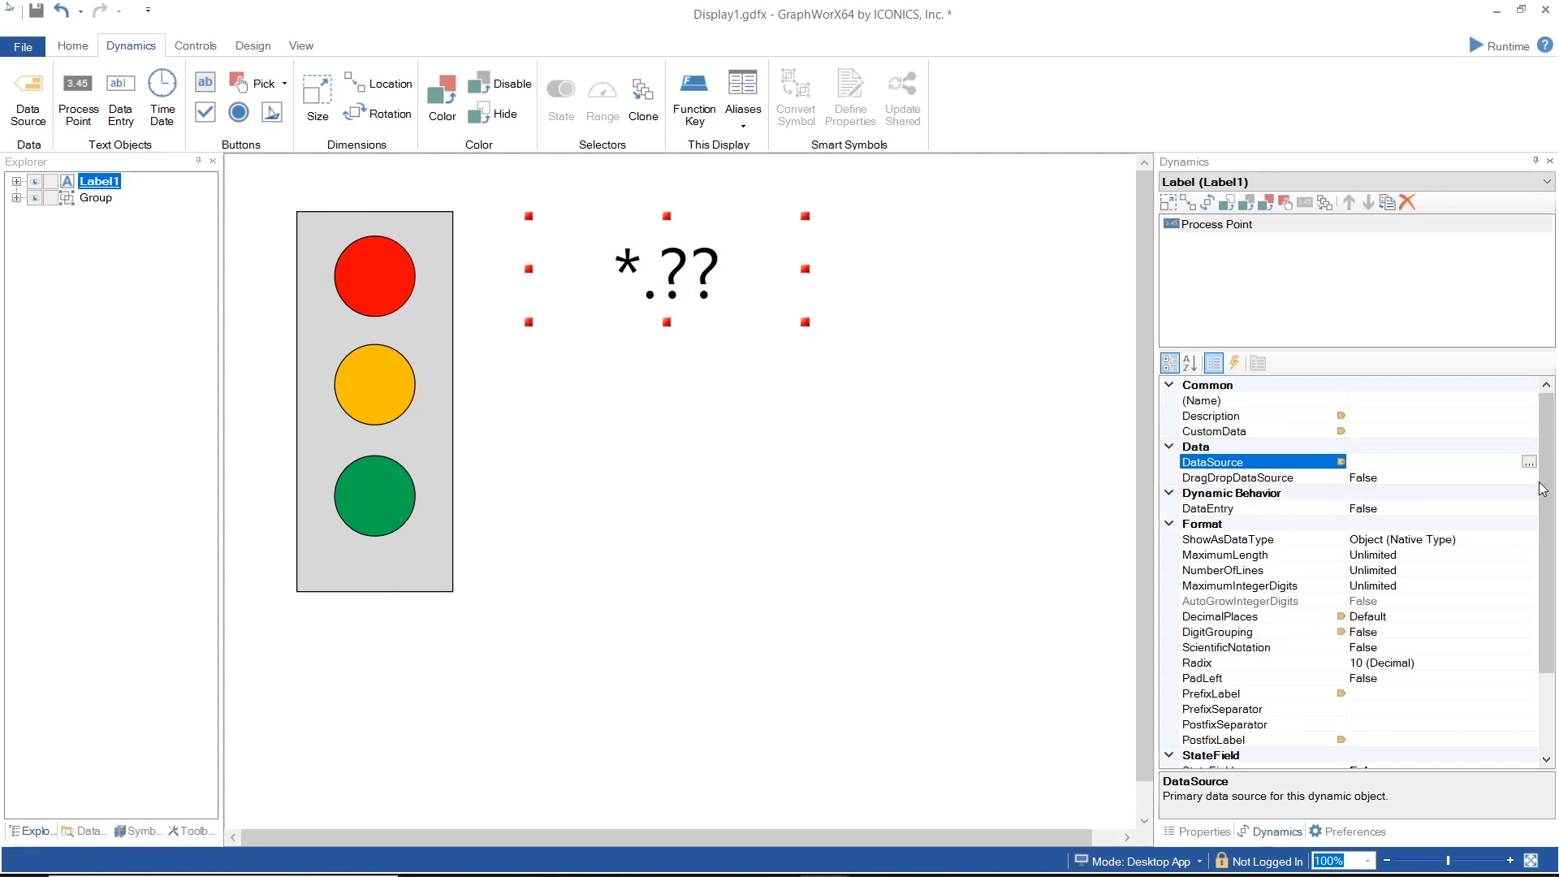
Step: Set the process point's data source to the localsim:ramp simulation with a high limit of 1000
click(1528, 463)
click(758, 182)
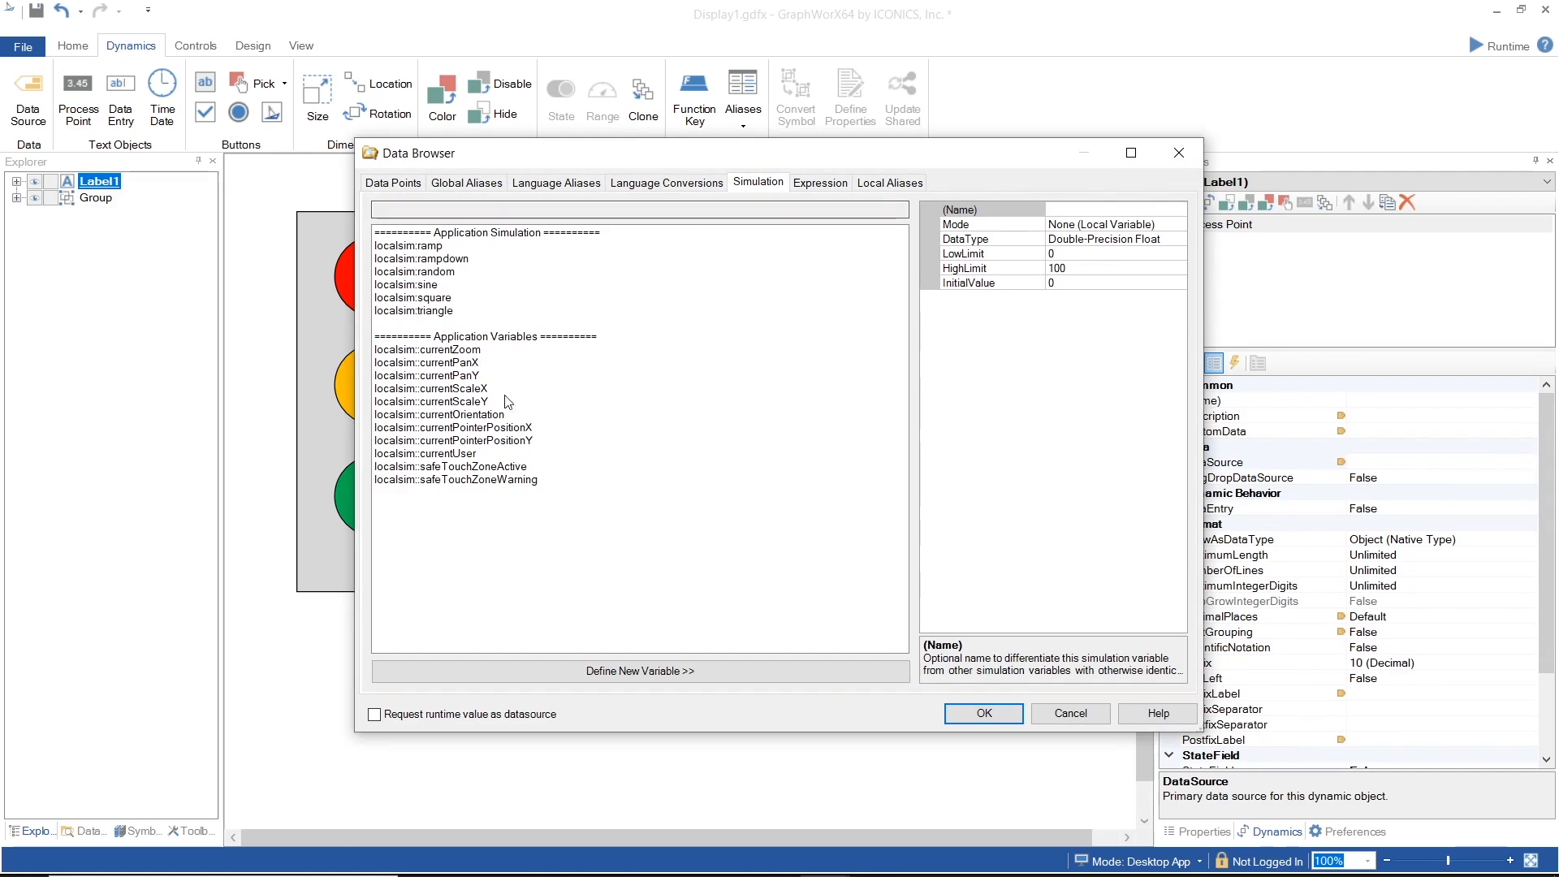
click(424, 246)
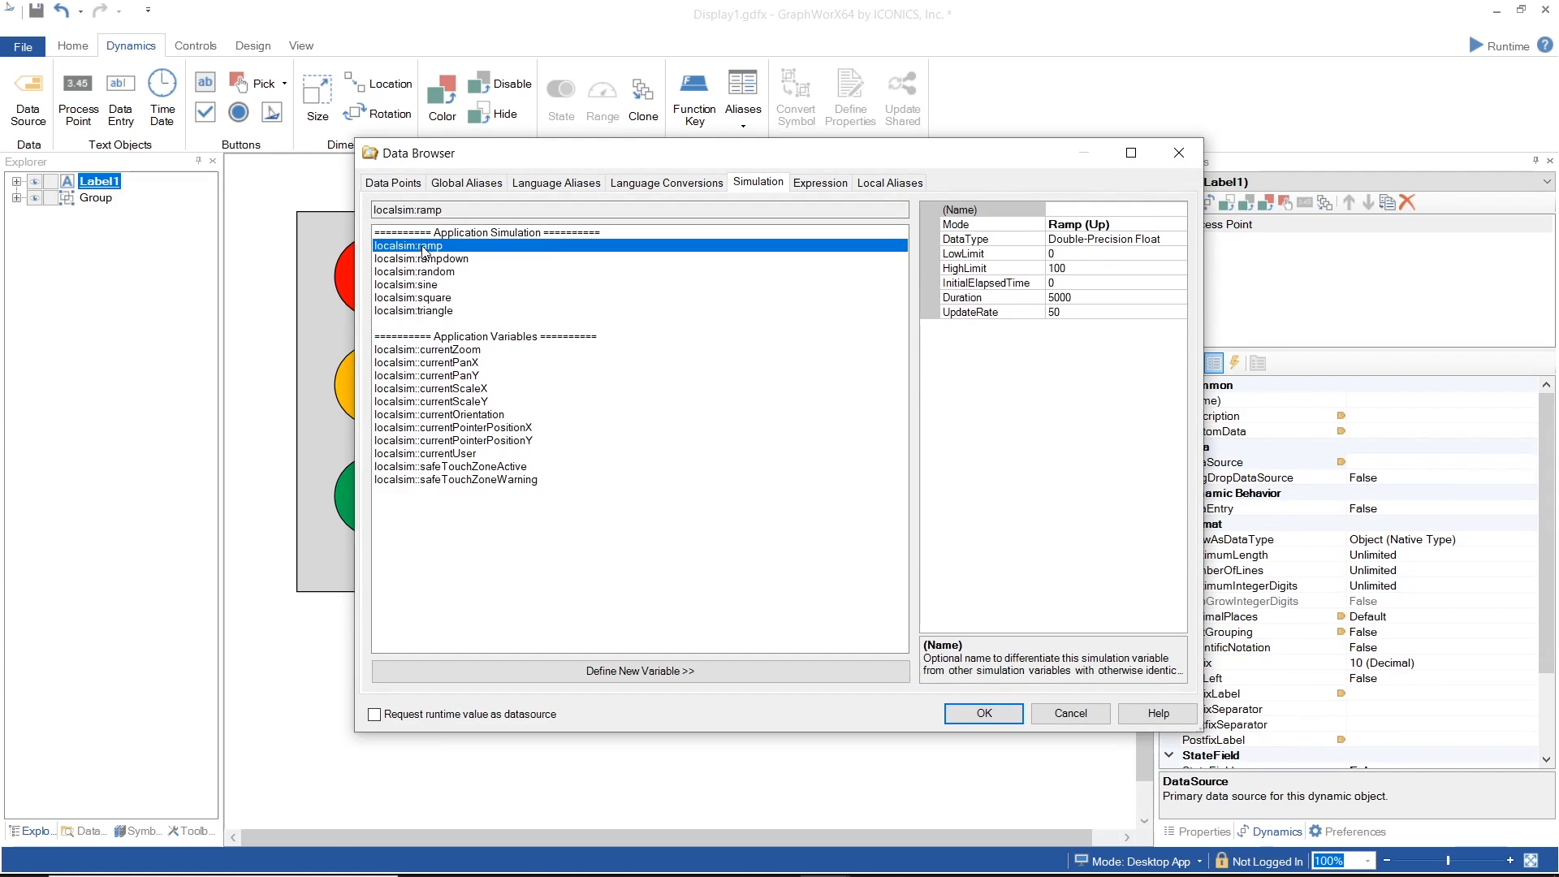
click(1081, 254)
click(1085, 268)
text(0)
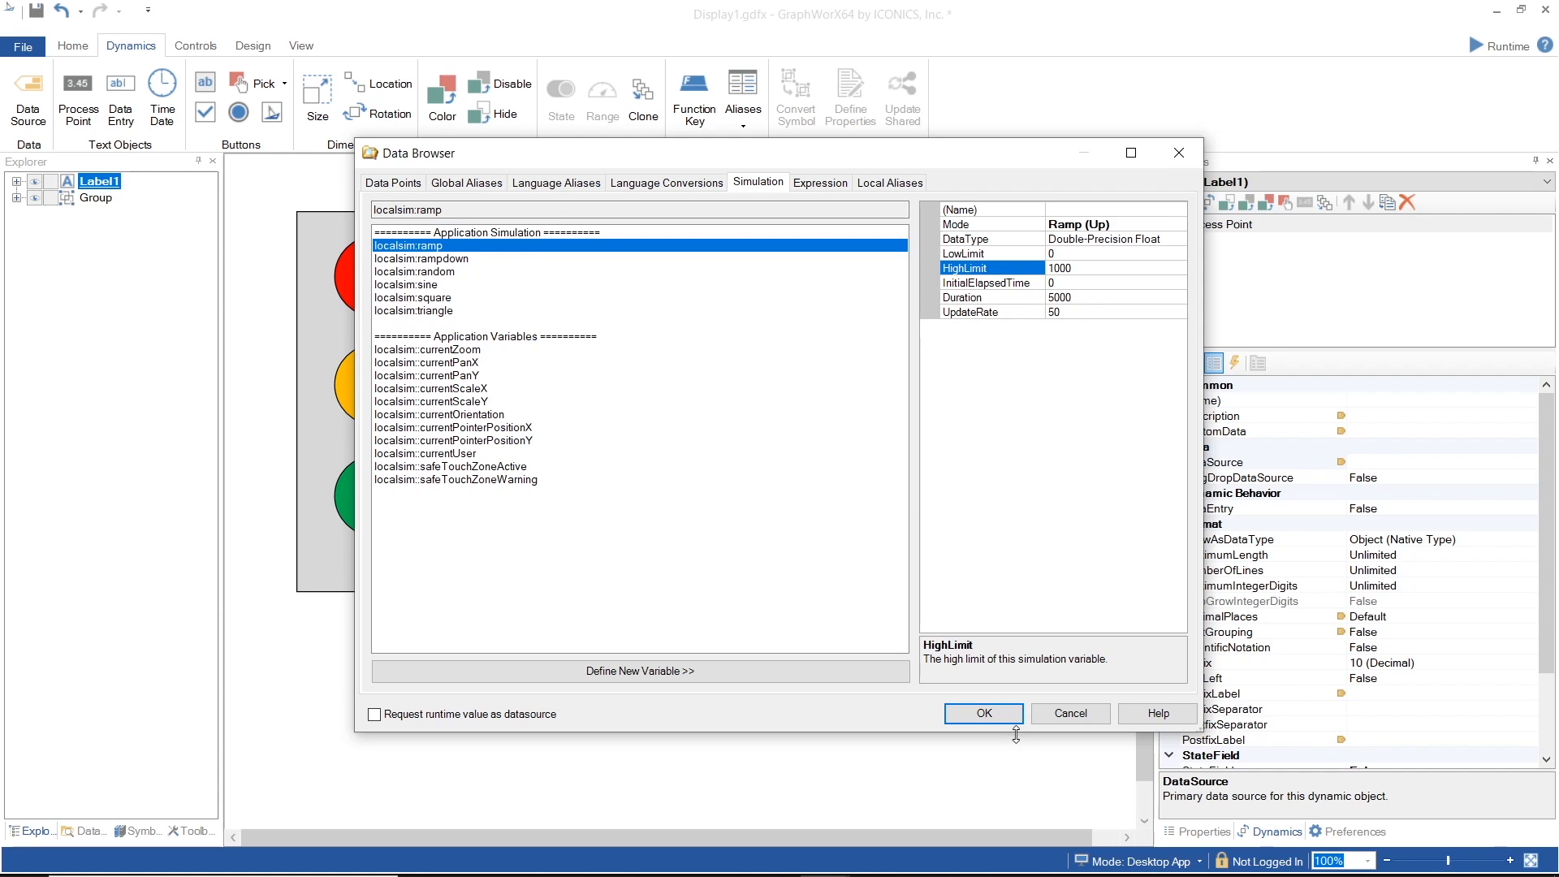
click(986, 716)
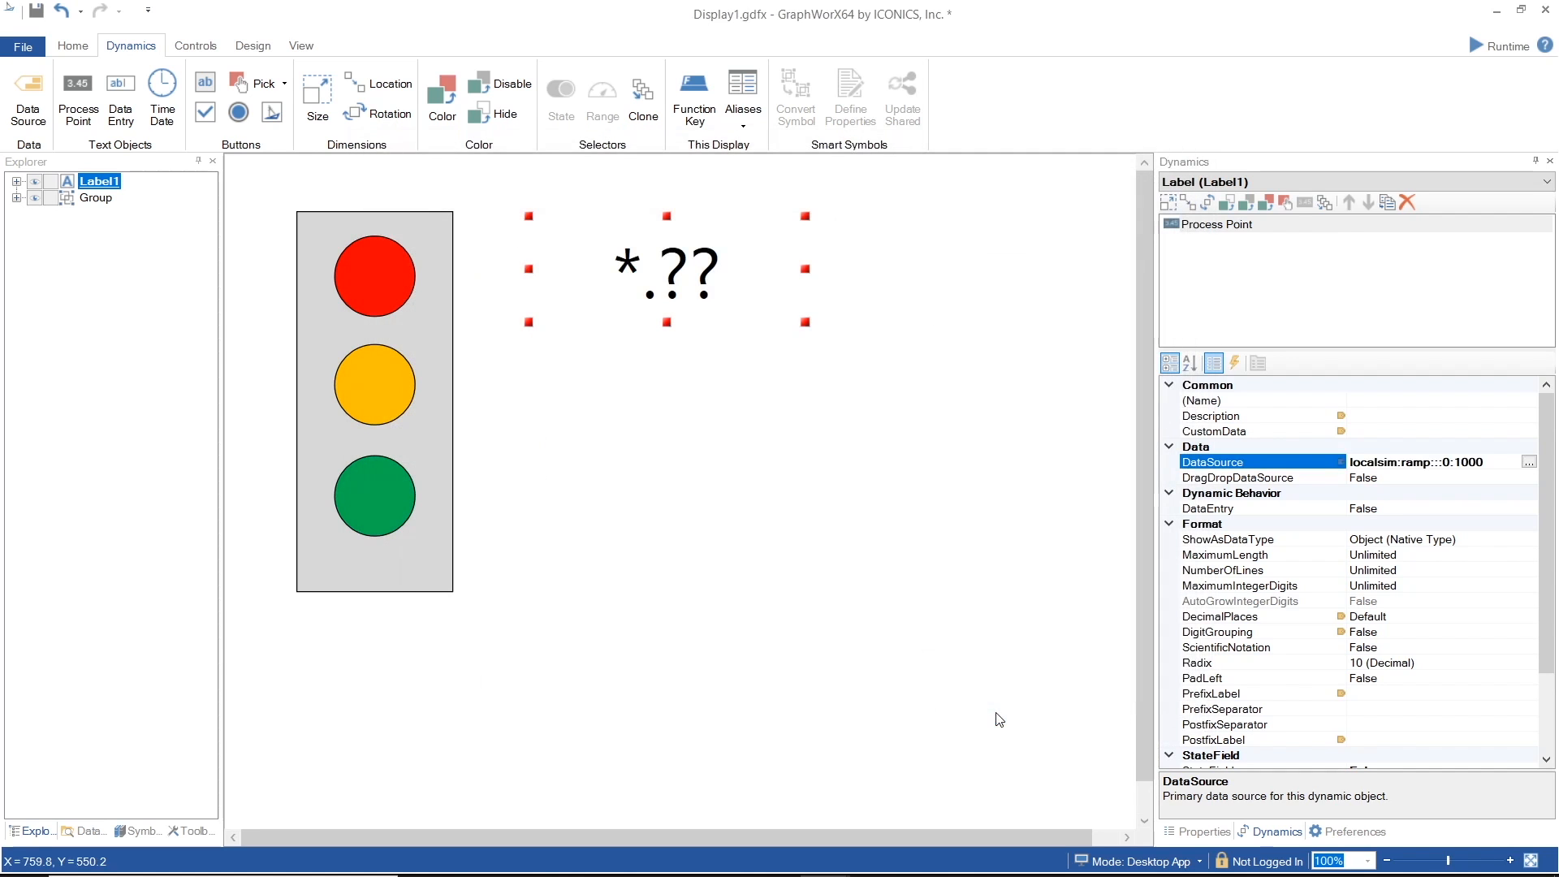
Step: Add a Color dynamic to the red circle inside the group, with localsim:ramp:::0:1000 as its data source
click(384, 290)
click(385, 291)
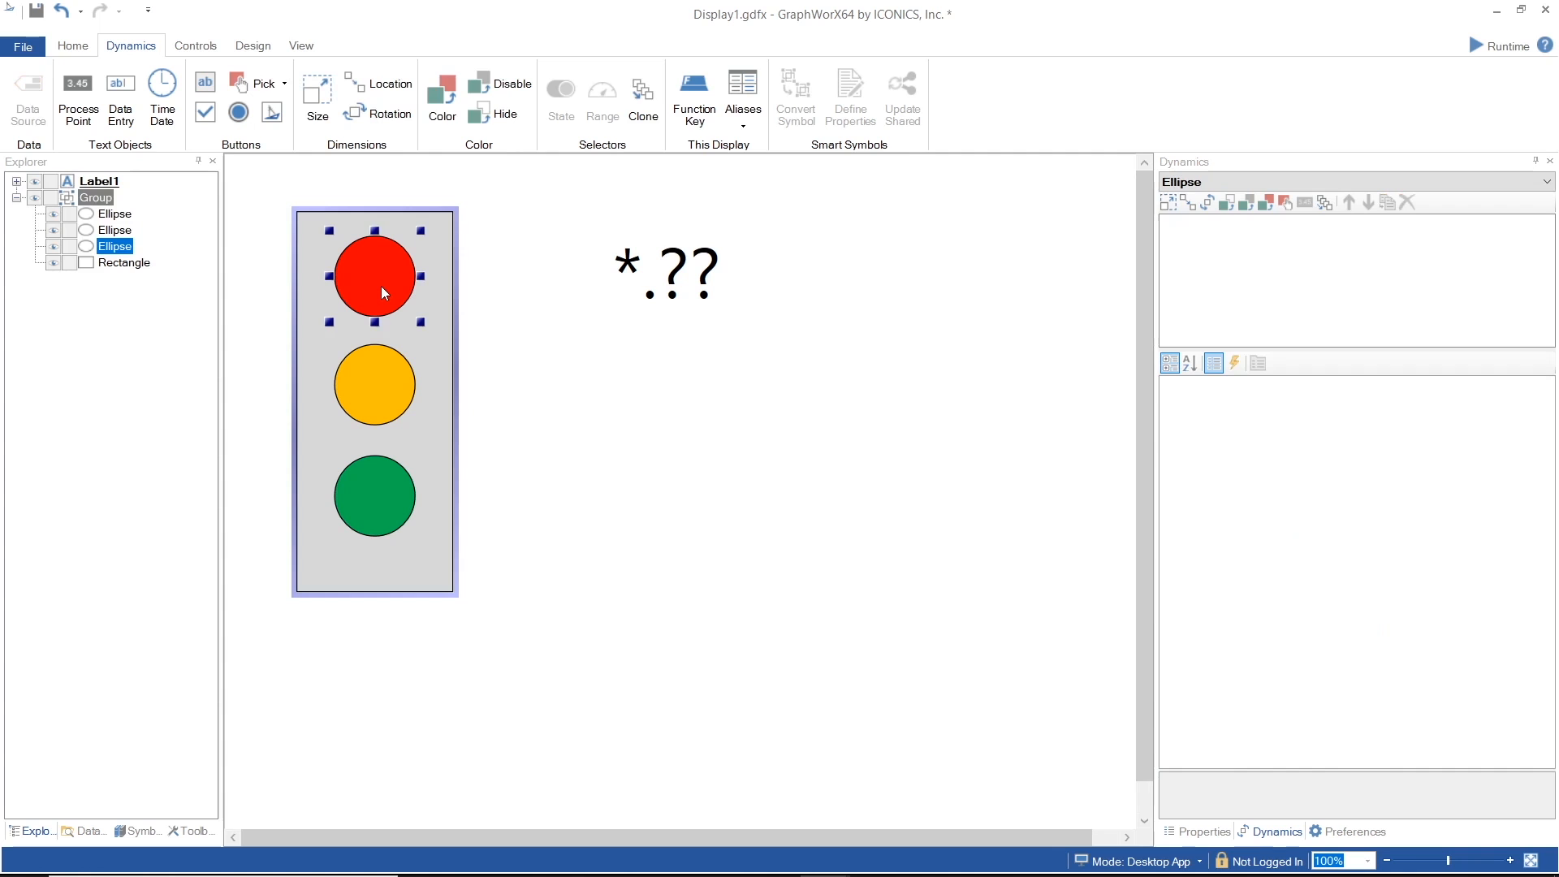
click(443, 96)
click(1499, 459)
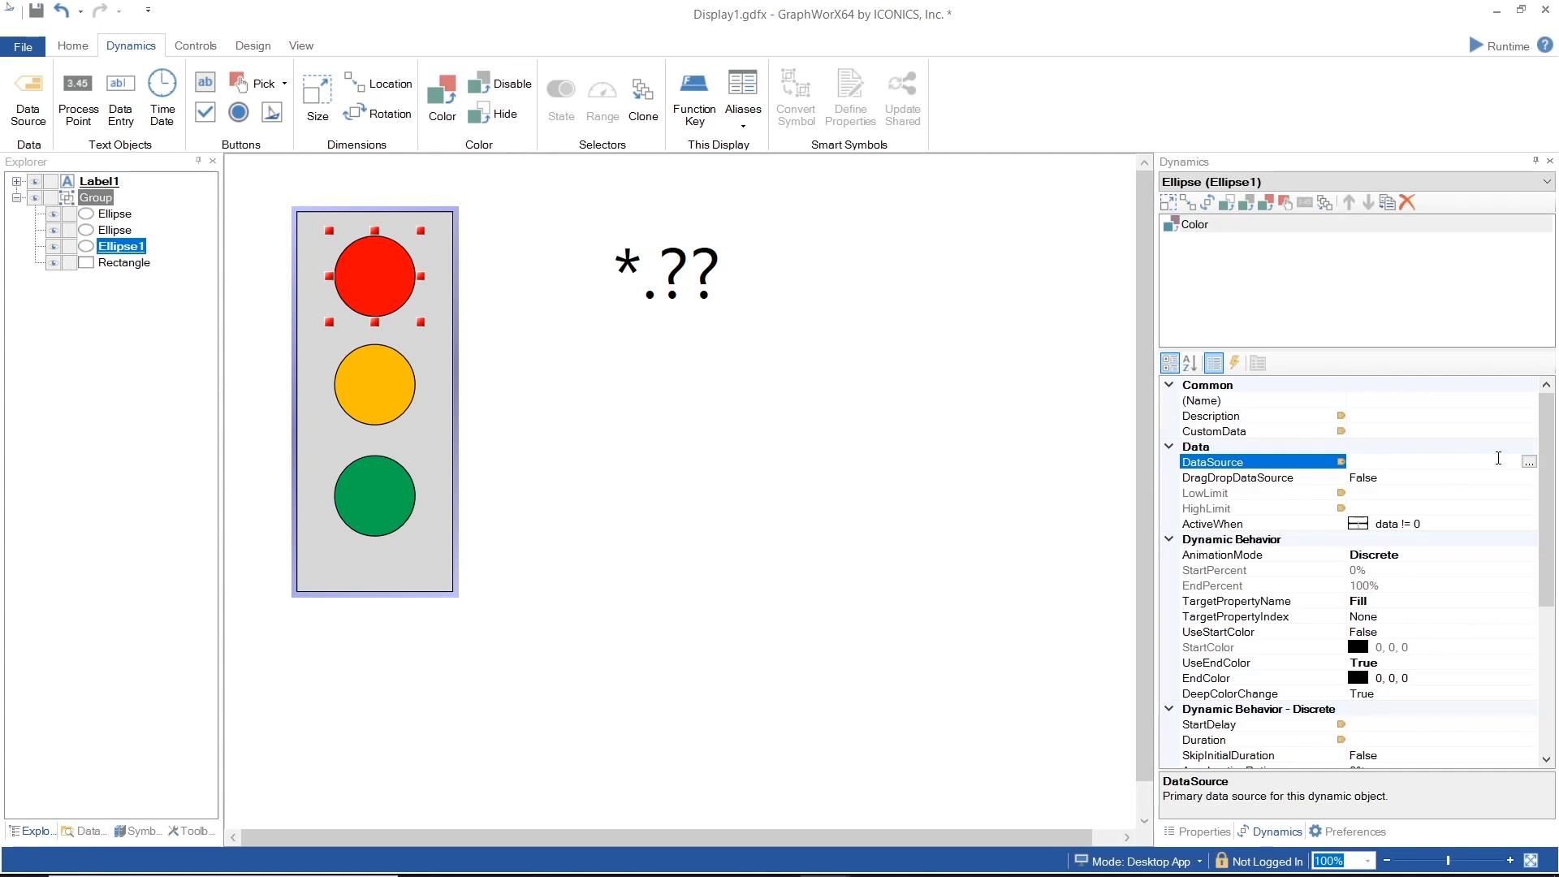
click(1530, 461)
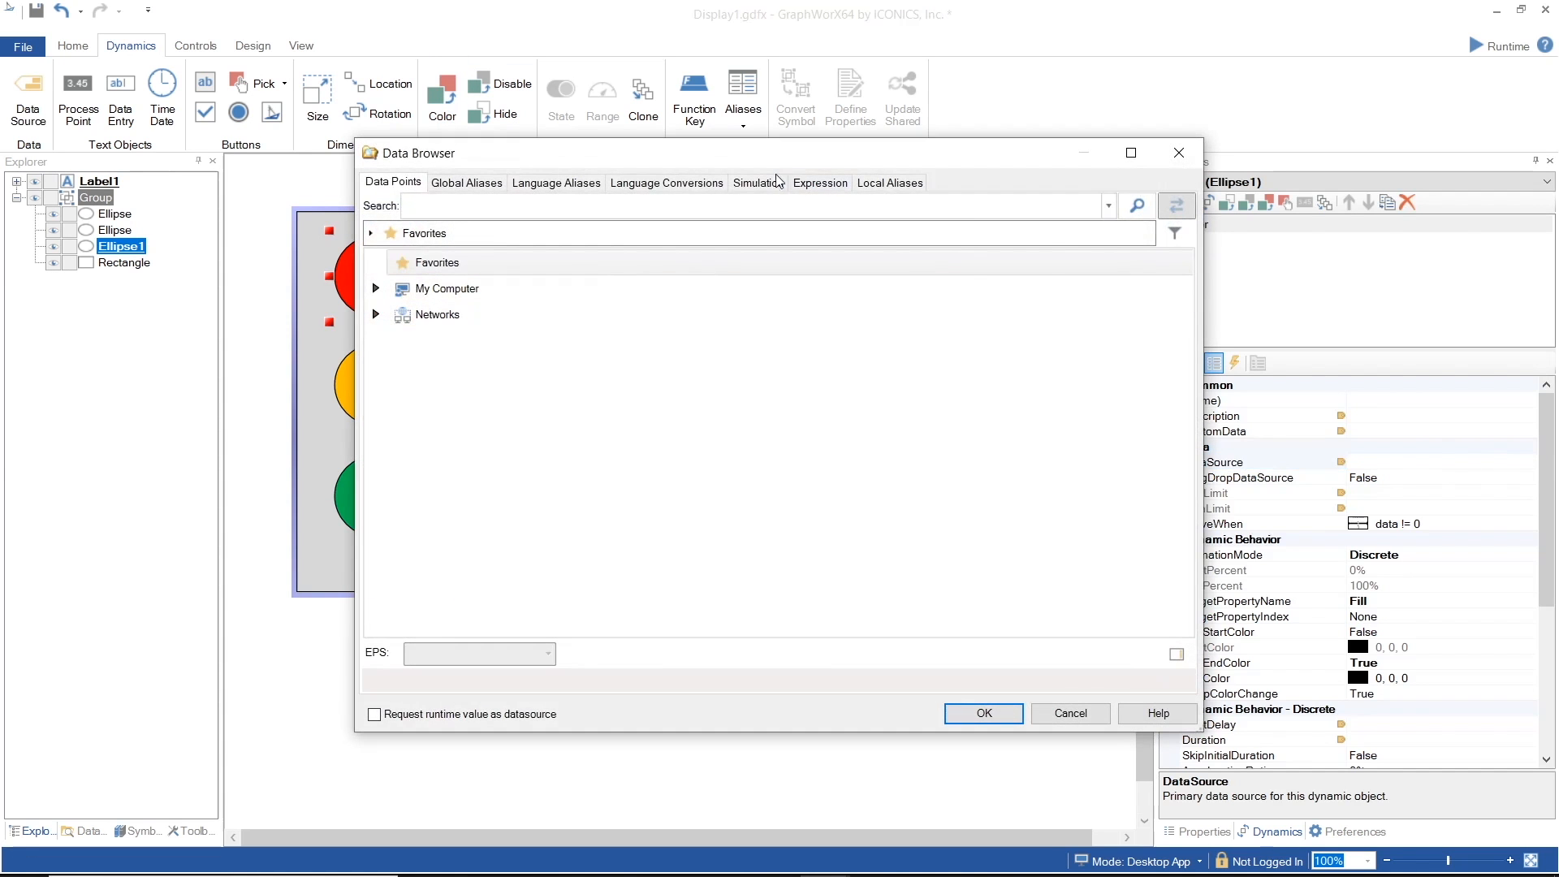
click(757, 183)
click(453, 518)
click(1017, 711)
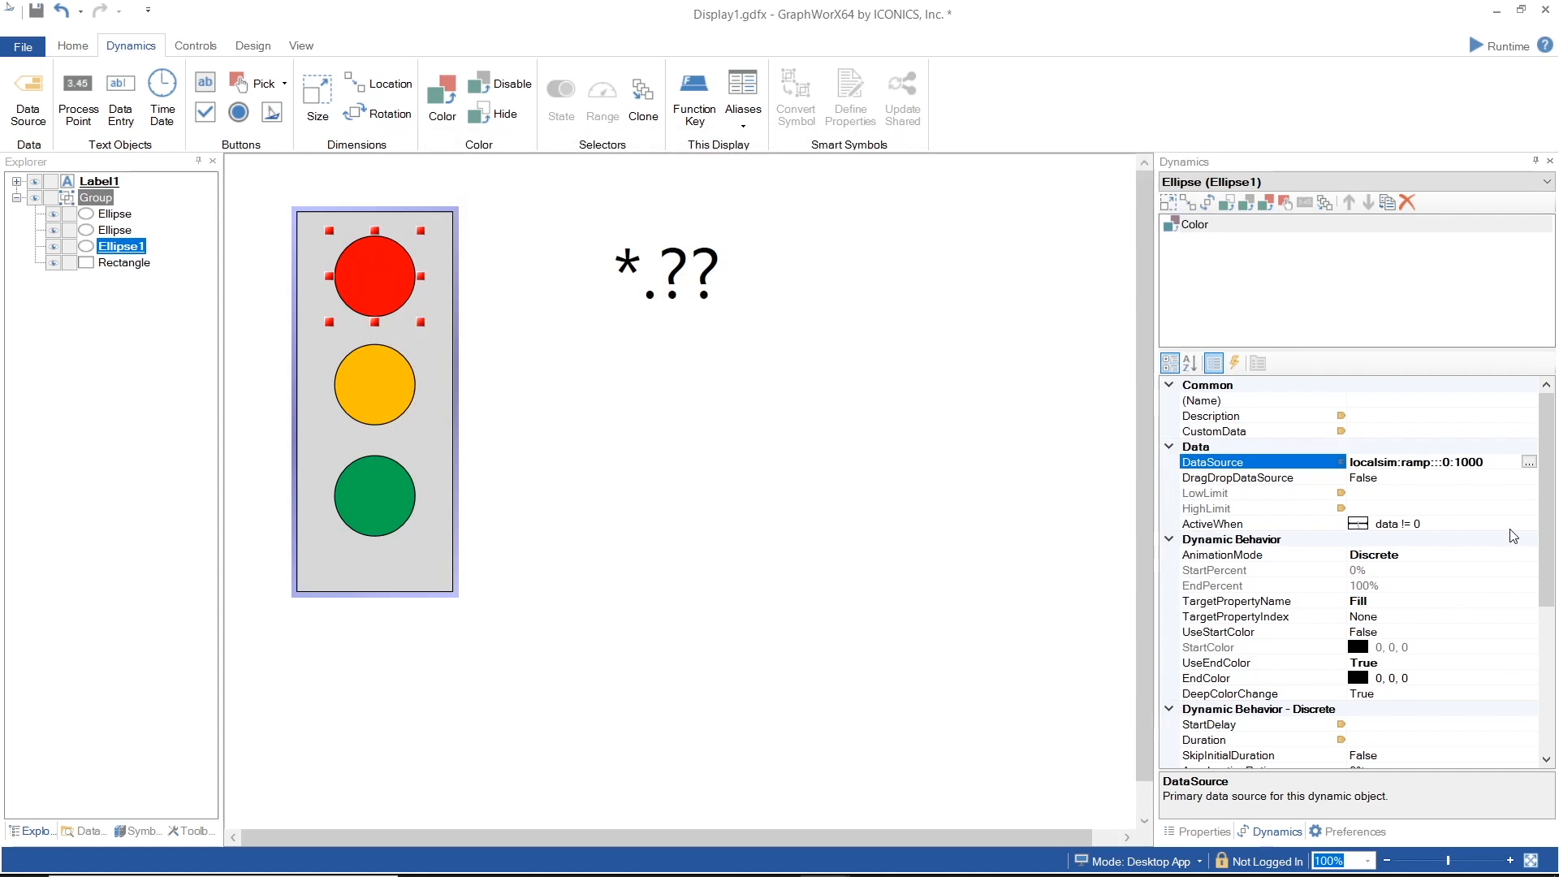
Step: Make the red circle's color change active when data >= low AND data <= high, with low limit 0 and high limit 400
click(1512, 524)
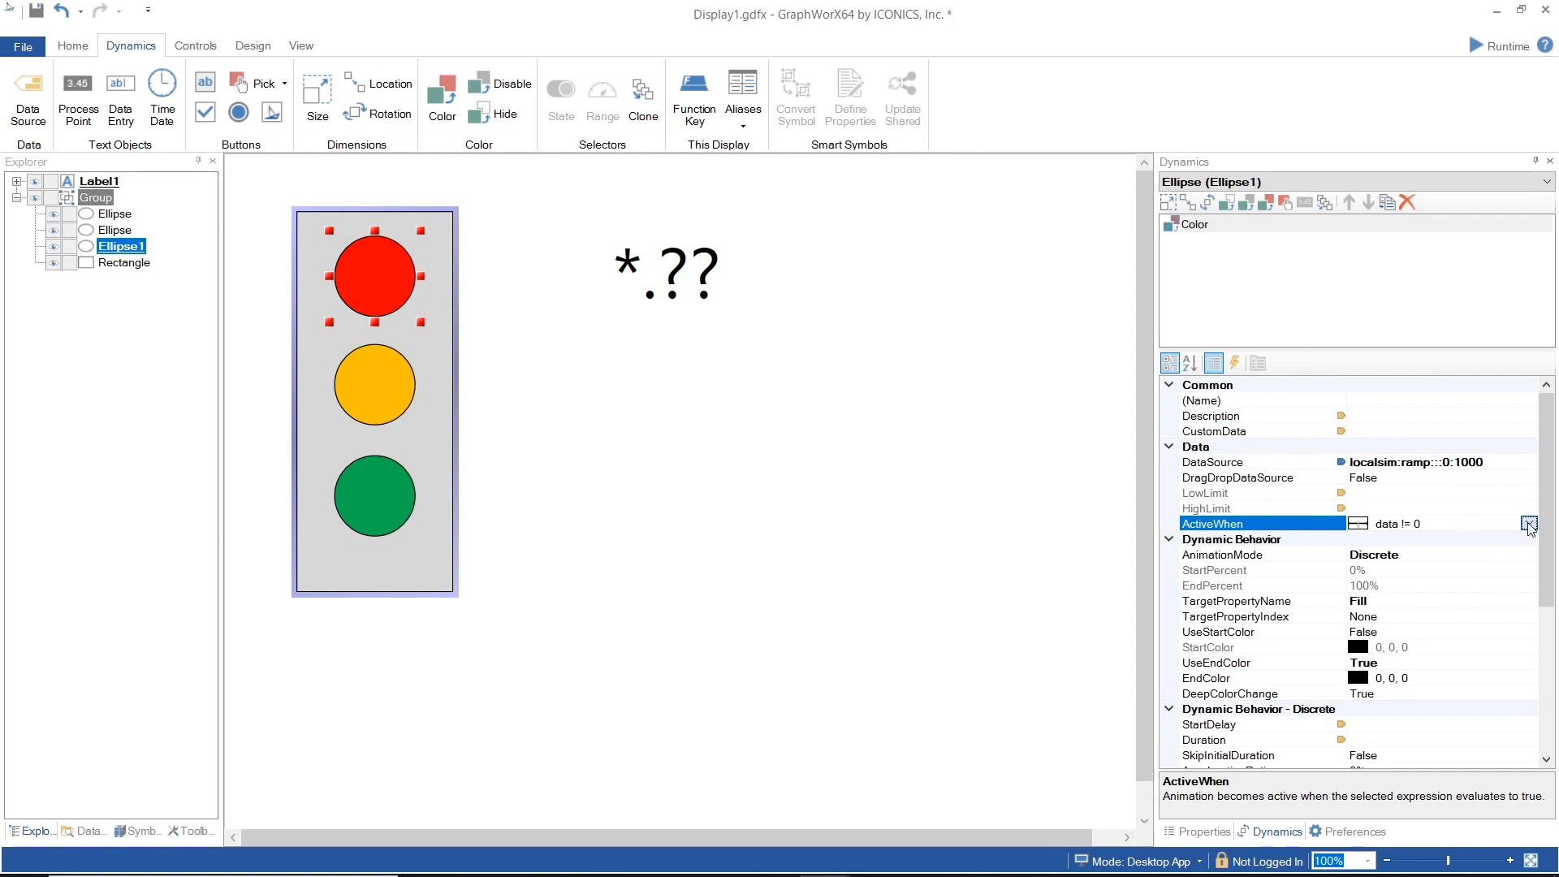
click(1530, 525)
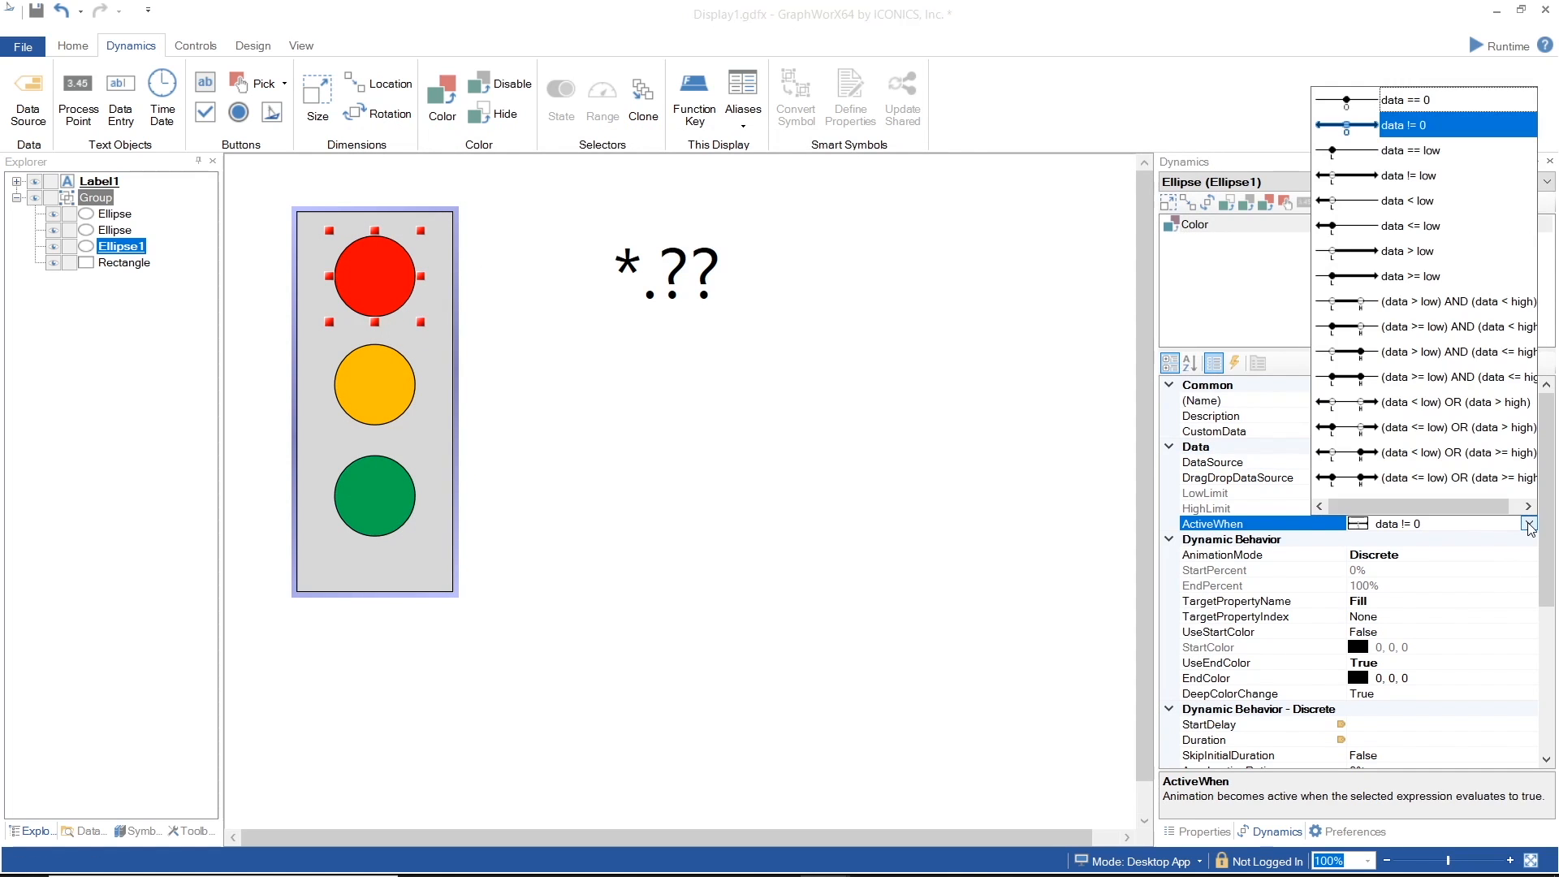
click(1474, 379)
click(1412, 553)
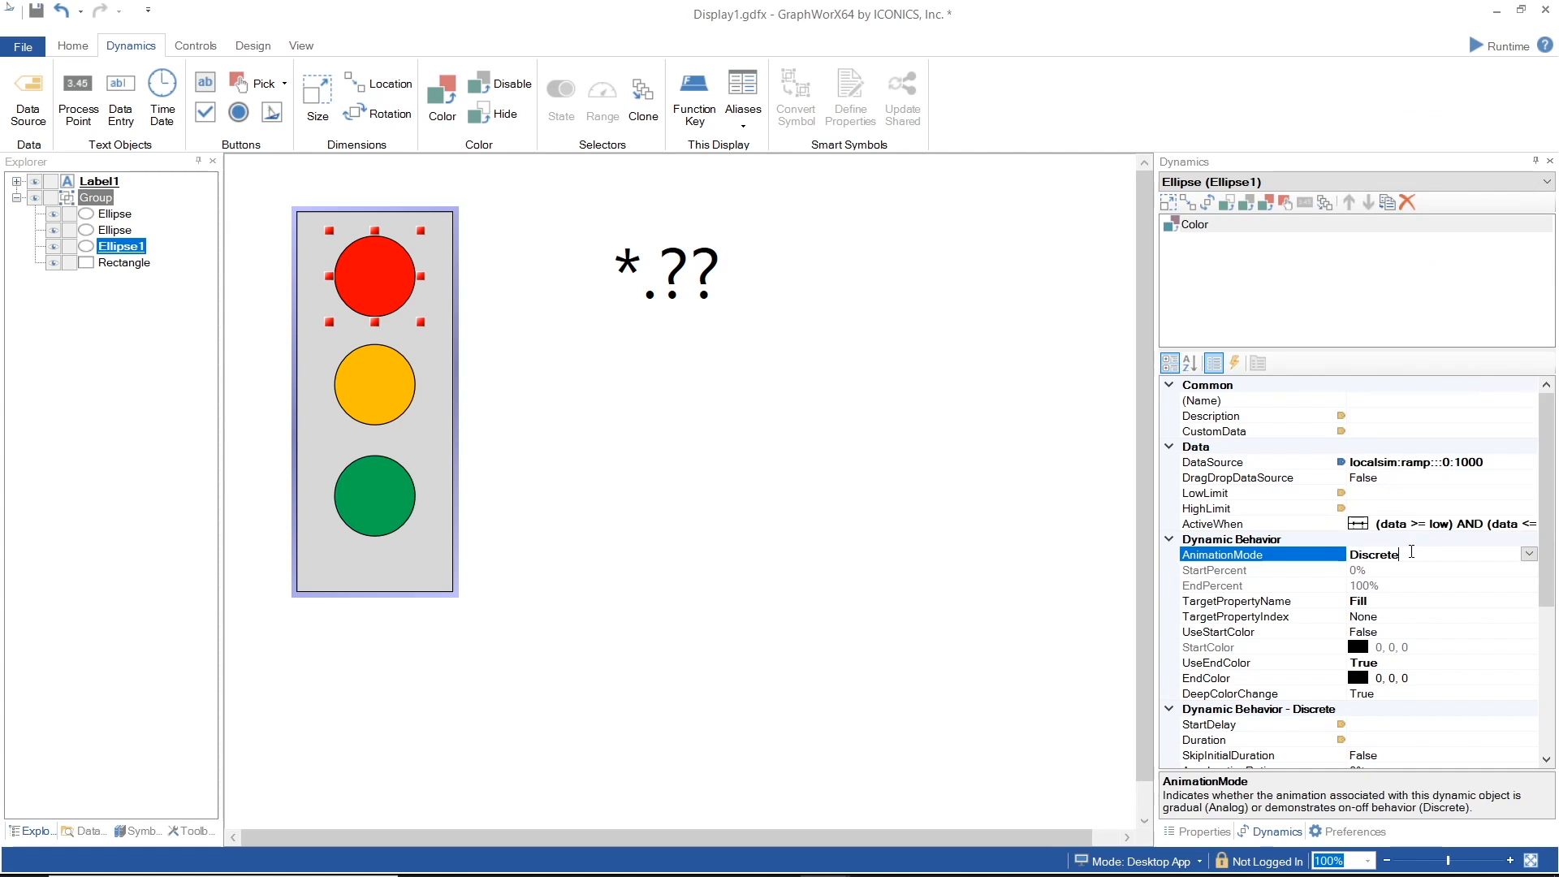
click(1393, 492)
text(0)
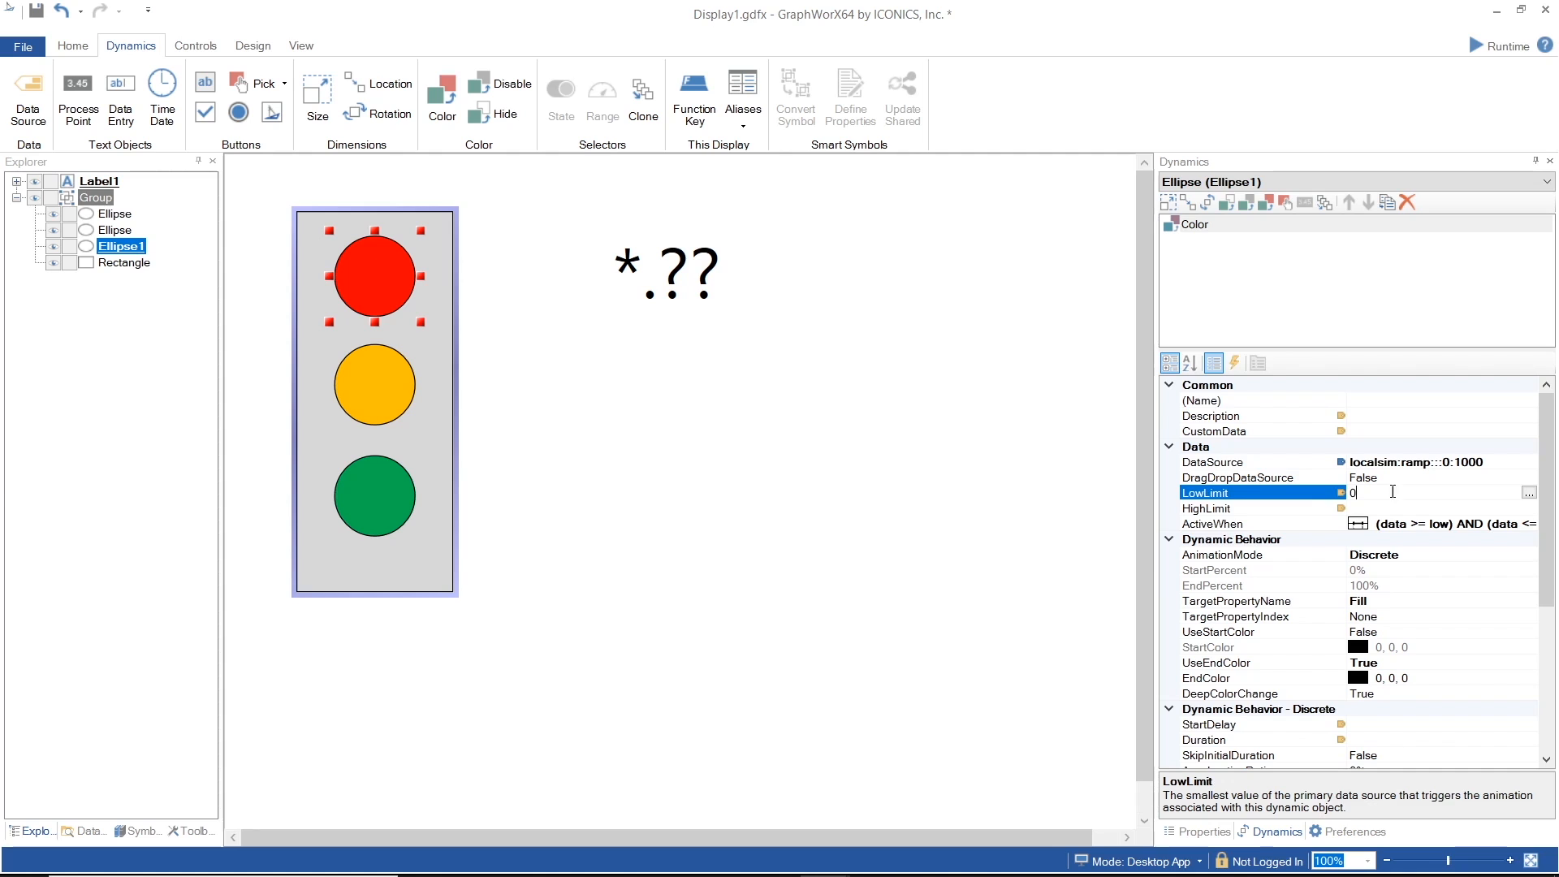
click(1393, 508)
text(400)
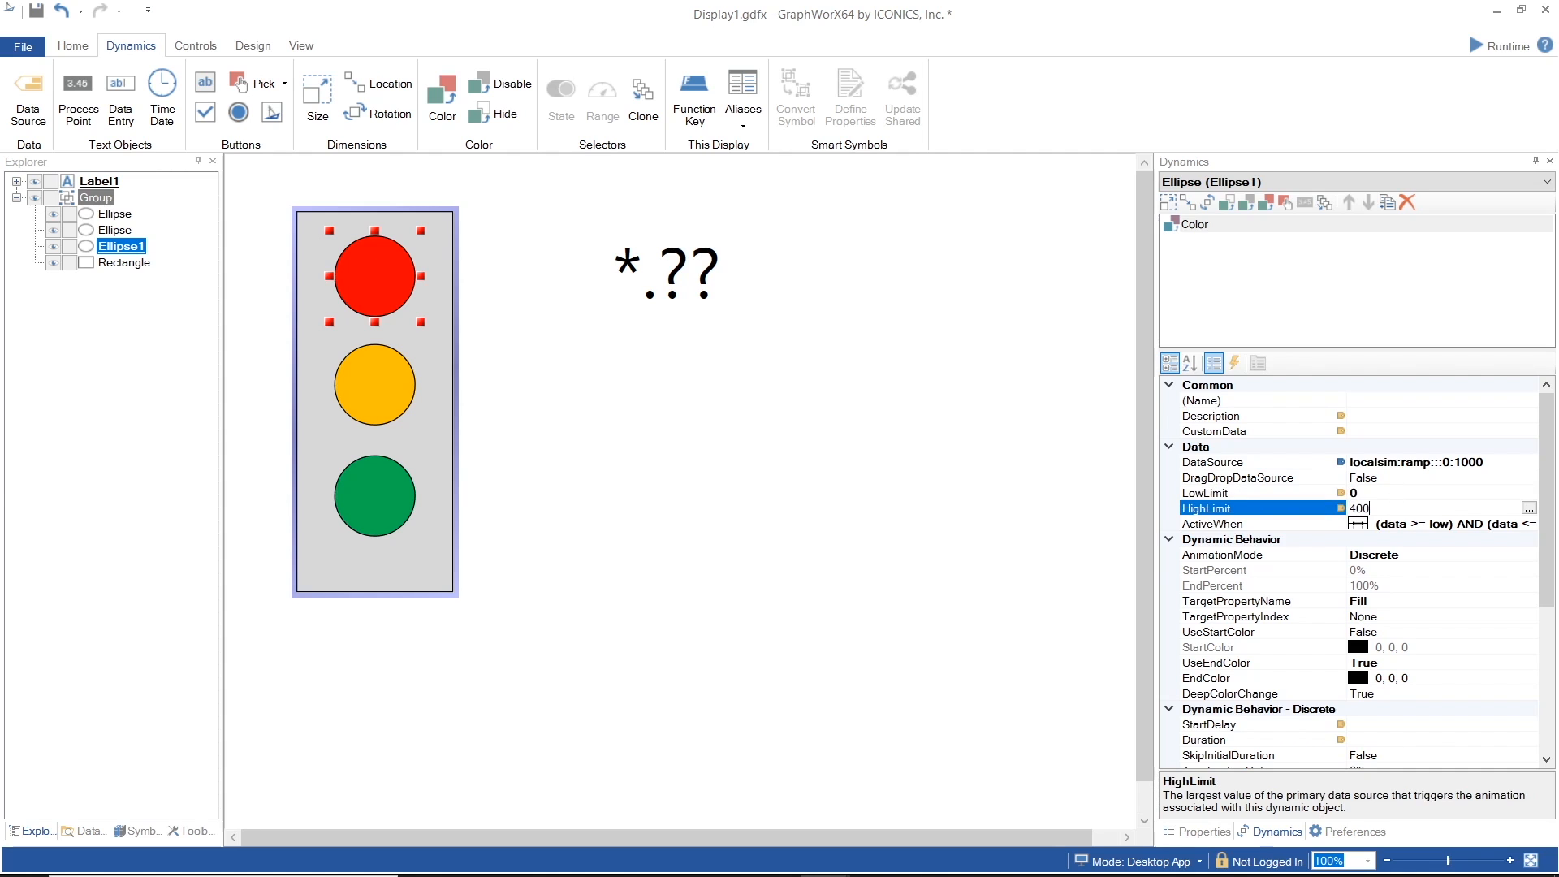
Step: Set the end color of the red circle's Color dynamic to blue (0, 0, 255)
click(1435, 673)
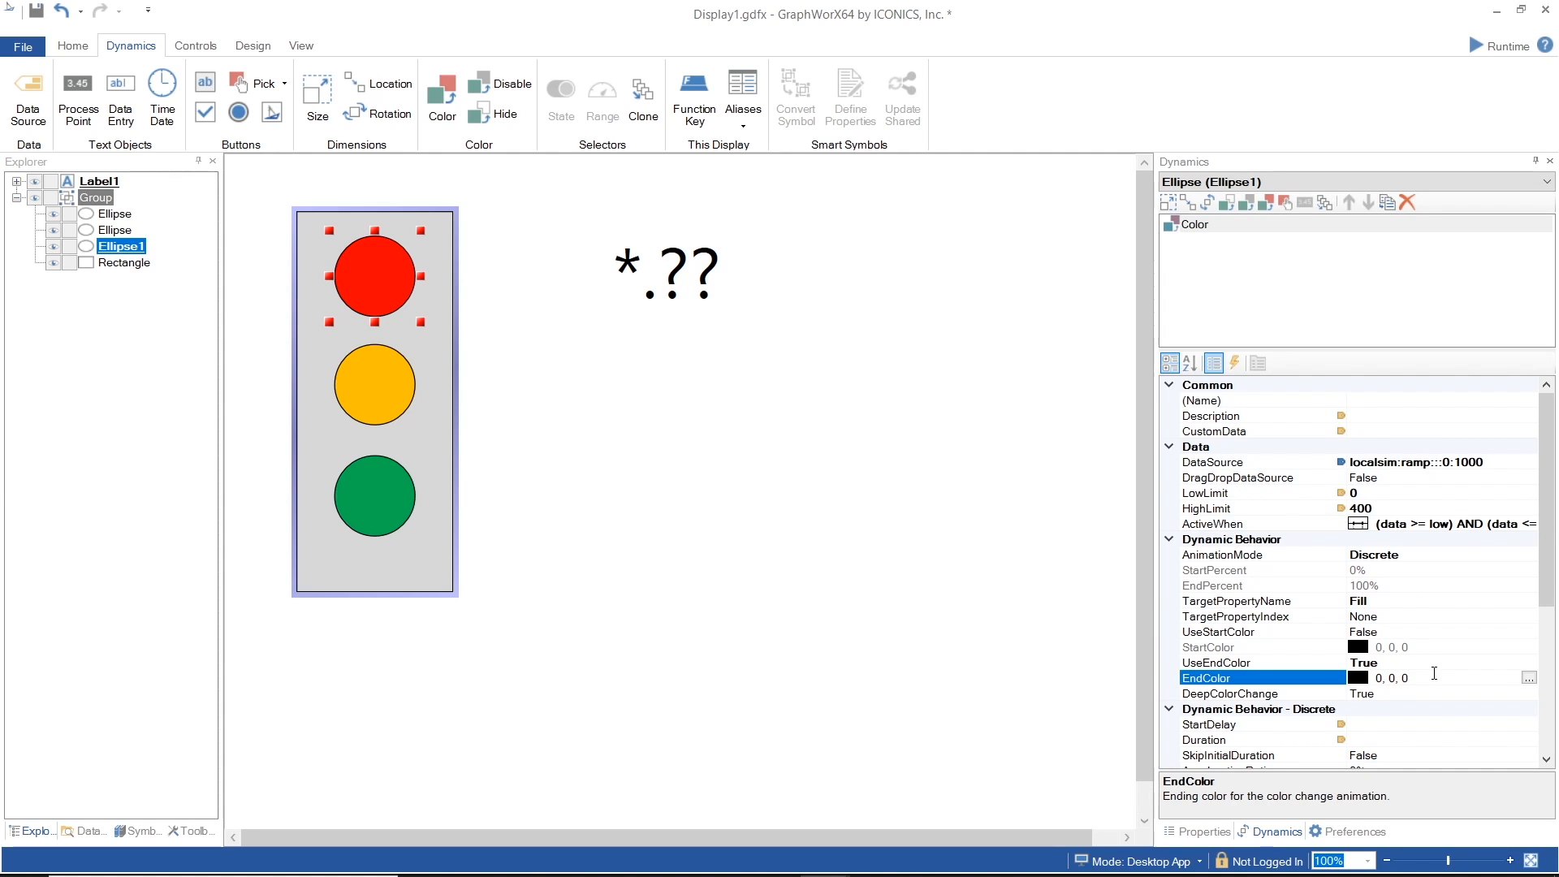
click(1529, 677)
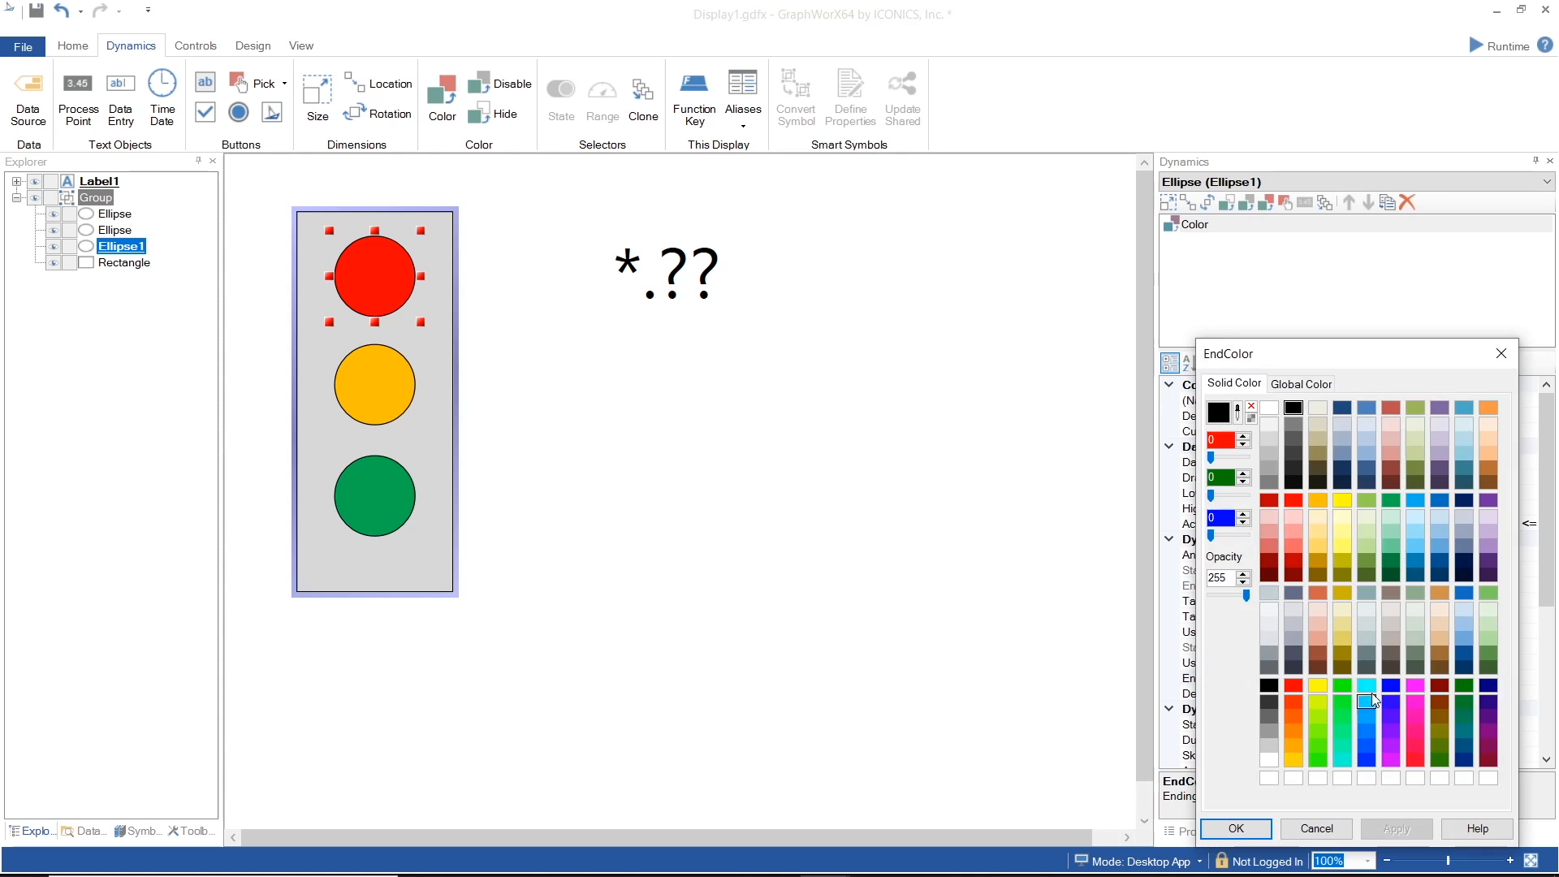
click(1391, 686)
click(1237, 828)
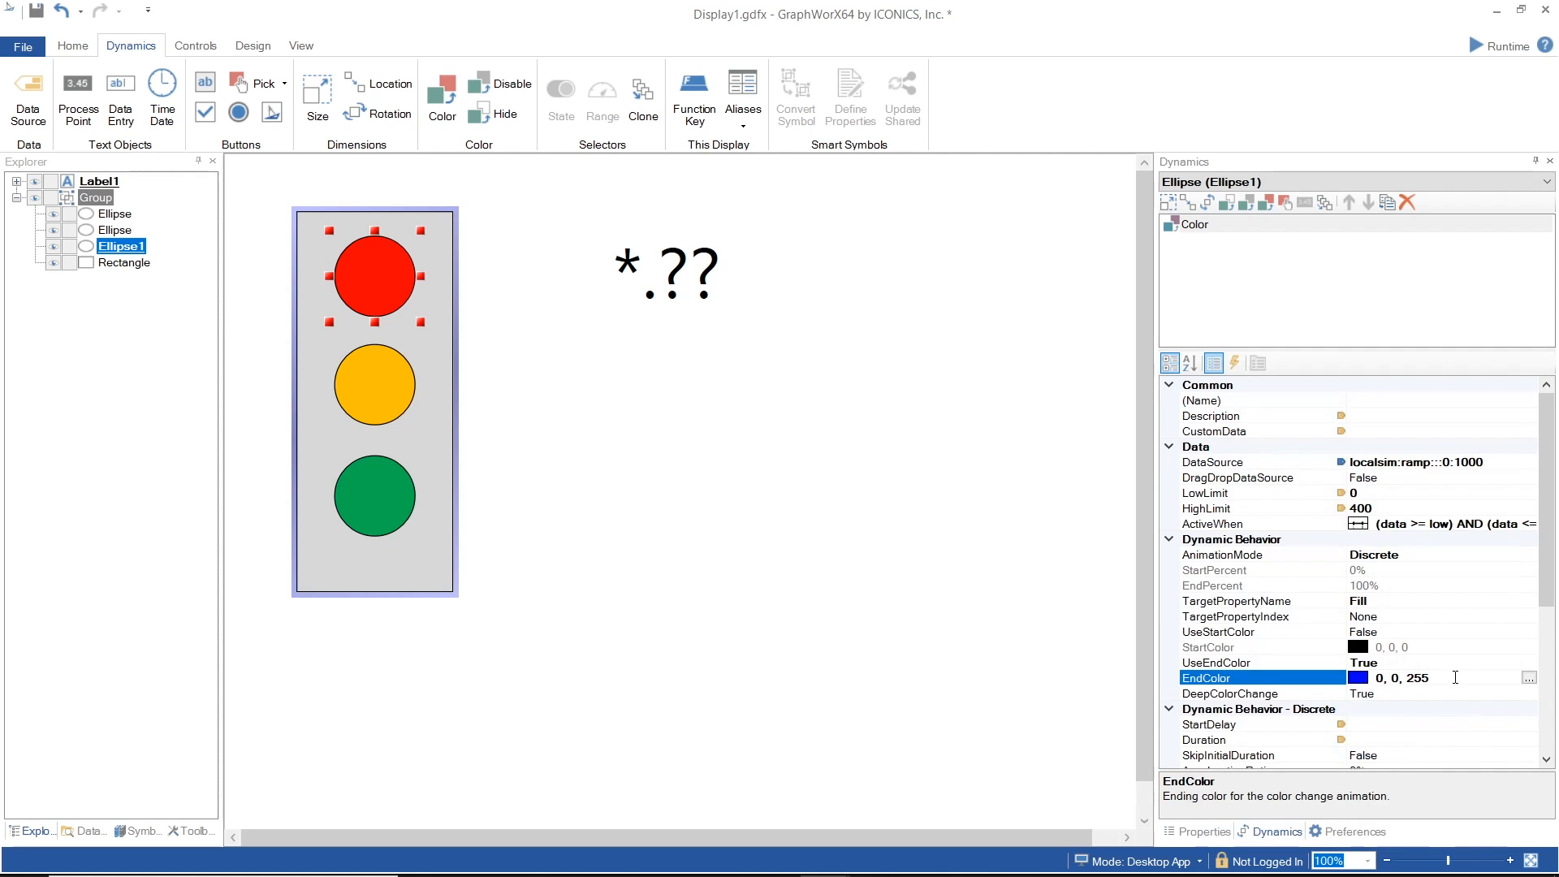
Step: Add a Hide dynamic to the amber circle, with localsim:ramp:::0:1000 as its data source
click(385, 380)
click(497, 114)
click(1530, 463)
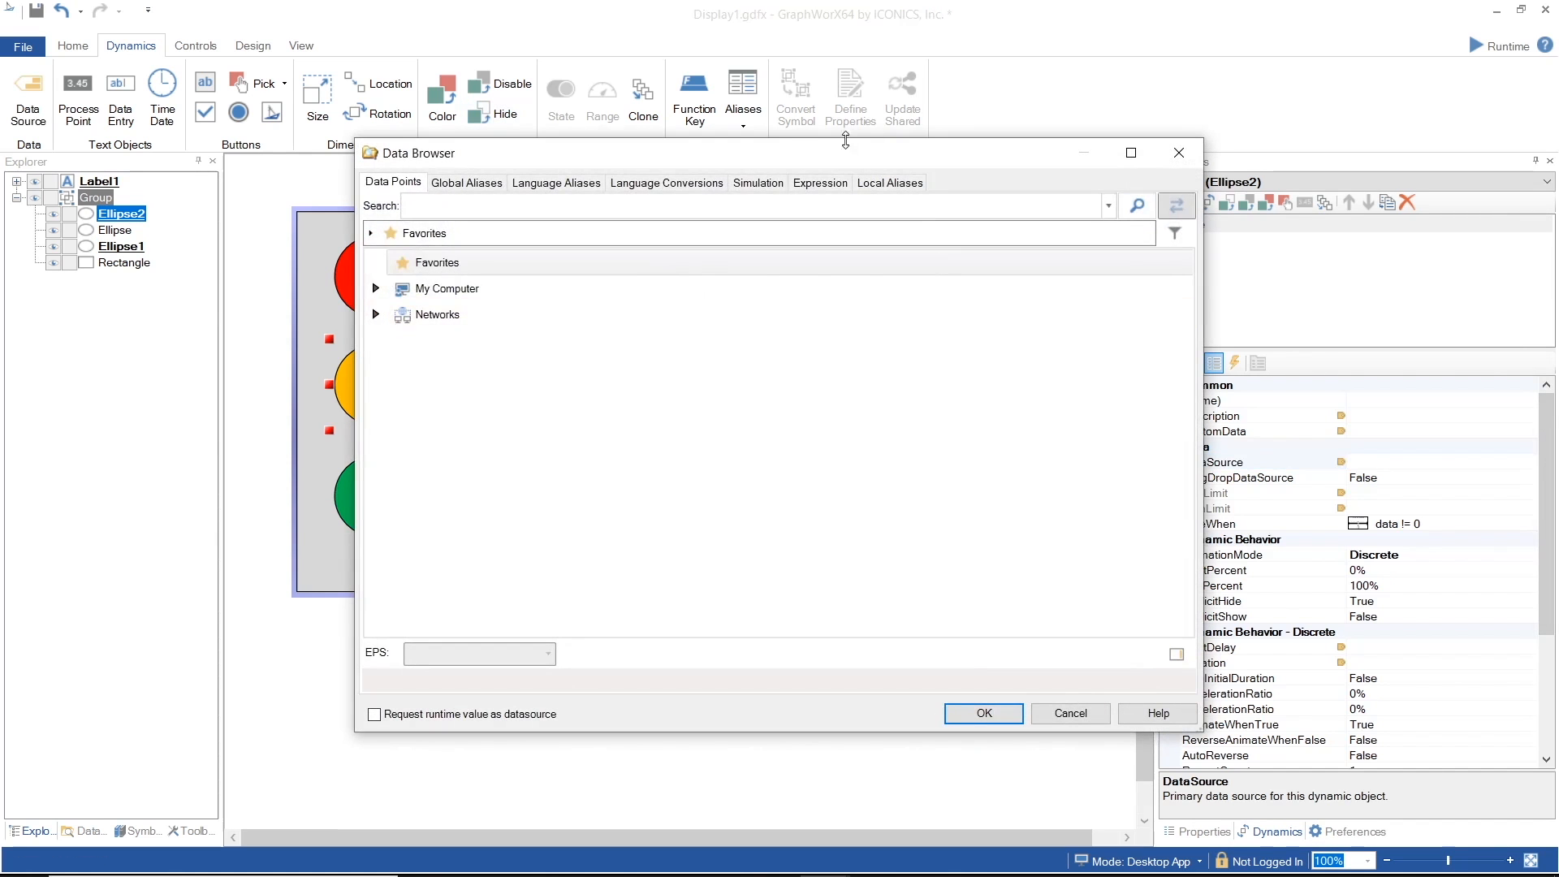
click(758, 182)
click(984, 713)
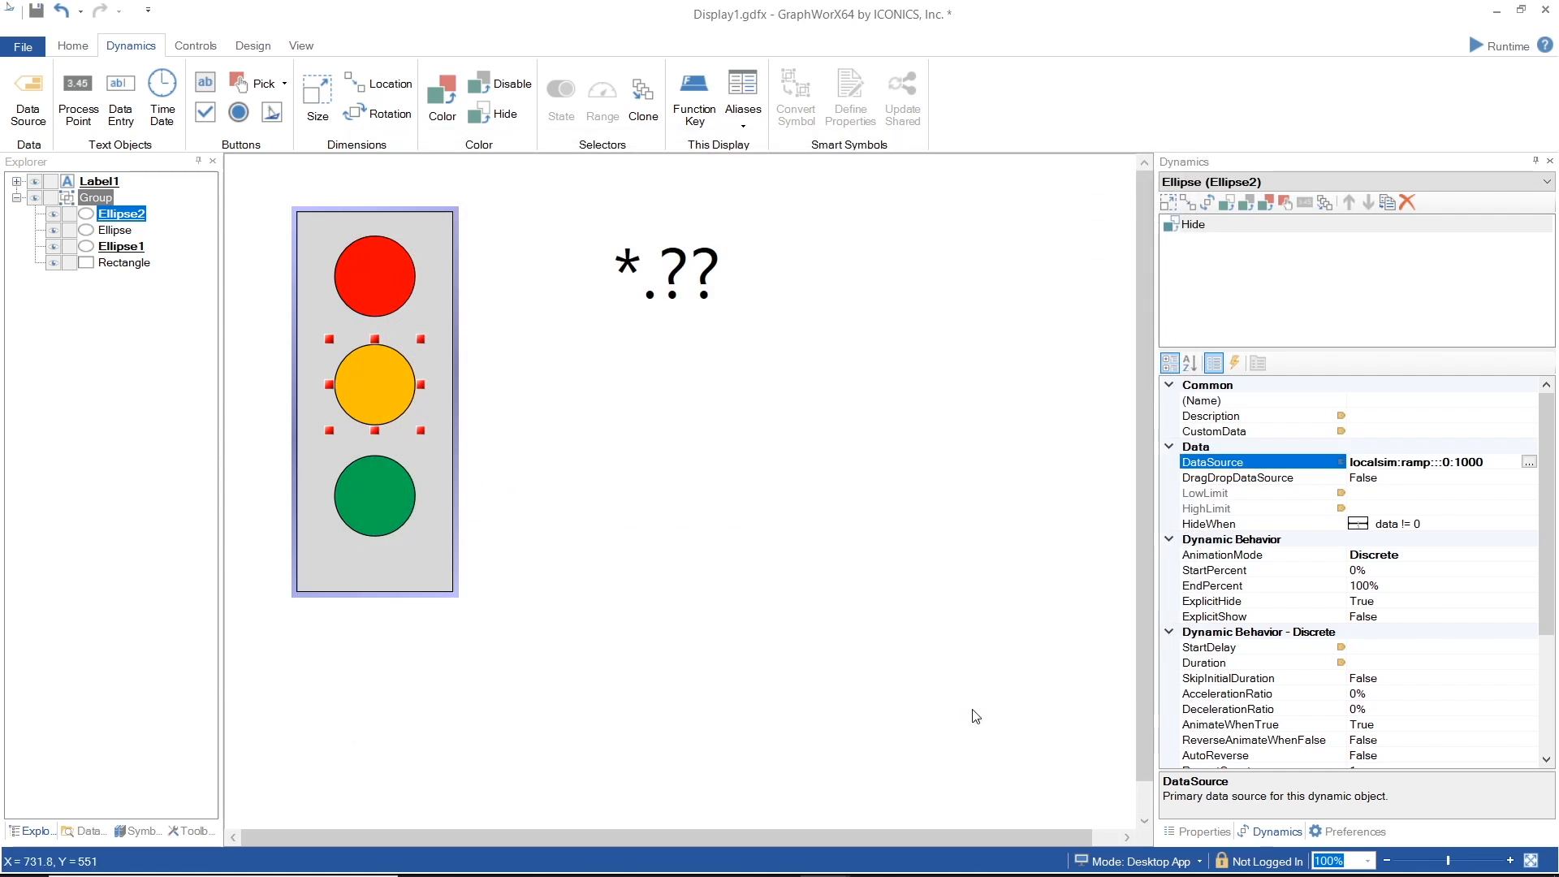
Step: Hide the amber circle when data >= low AND data <= high, with low limit 401 and high limit 599
click(1505, 524)
click(1527, 526)
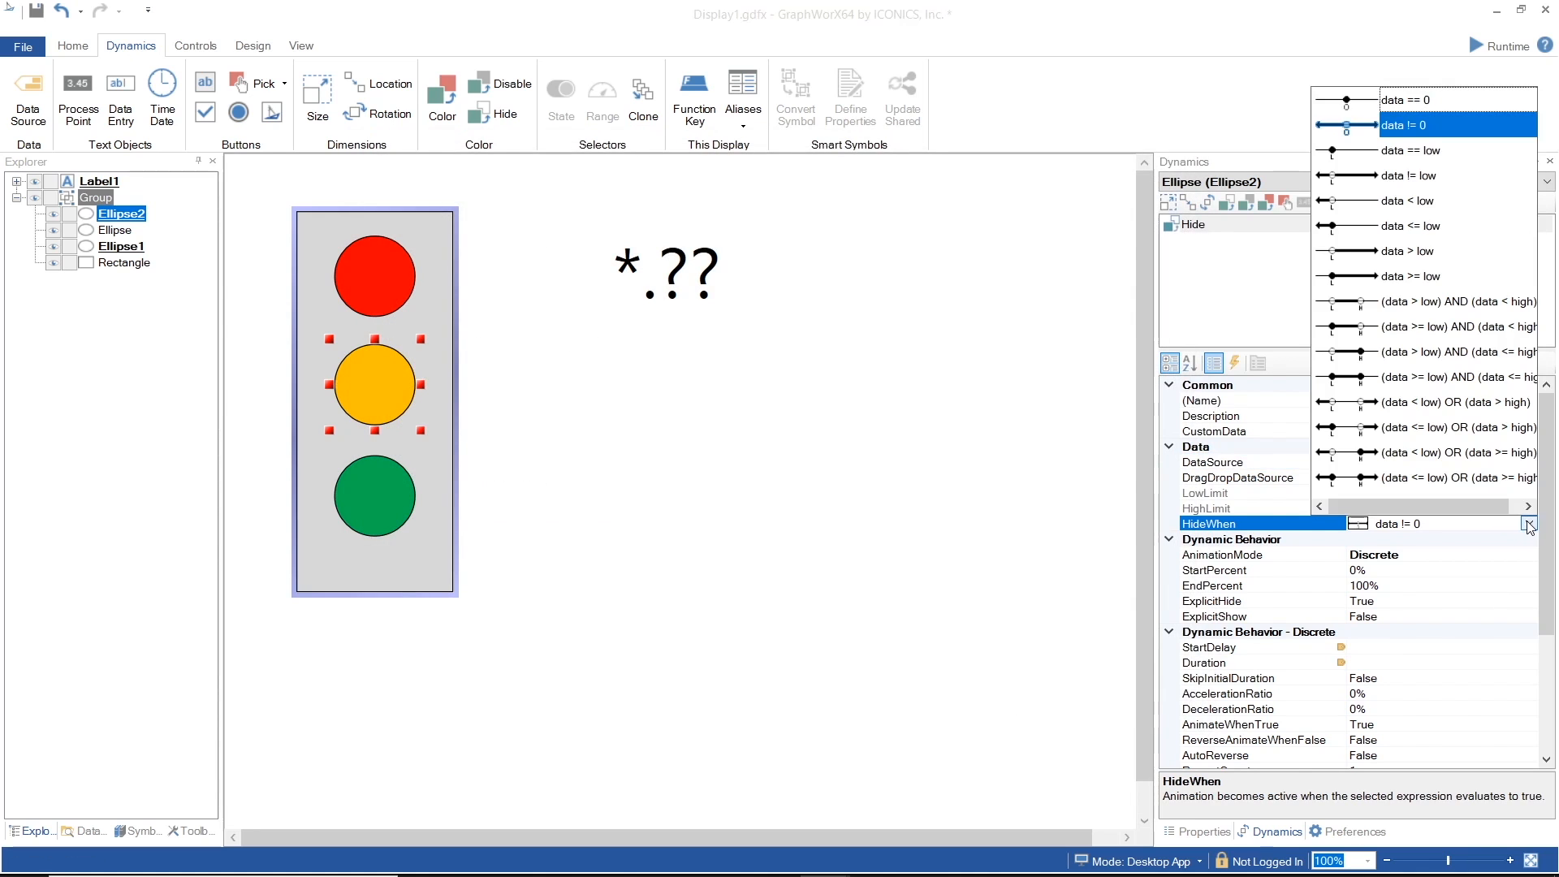
click(1488, 380)
click(1418, 497)
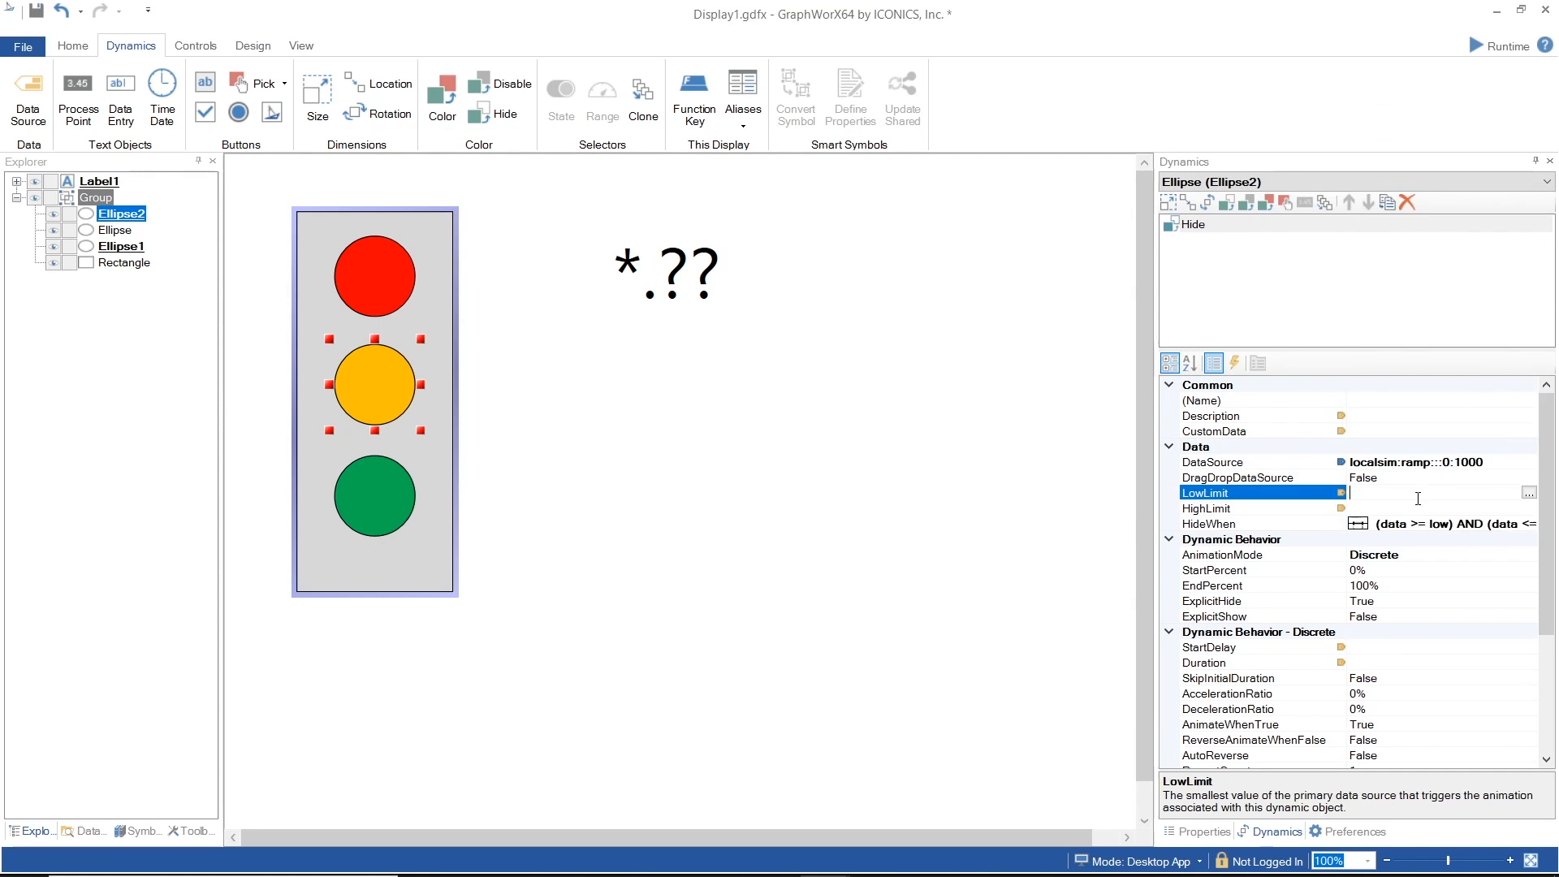
text(401)
click(1413, 503)
text(599)
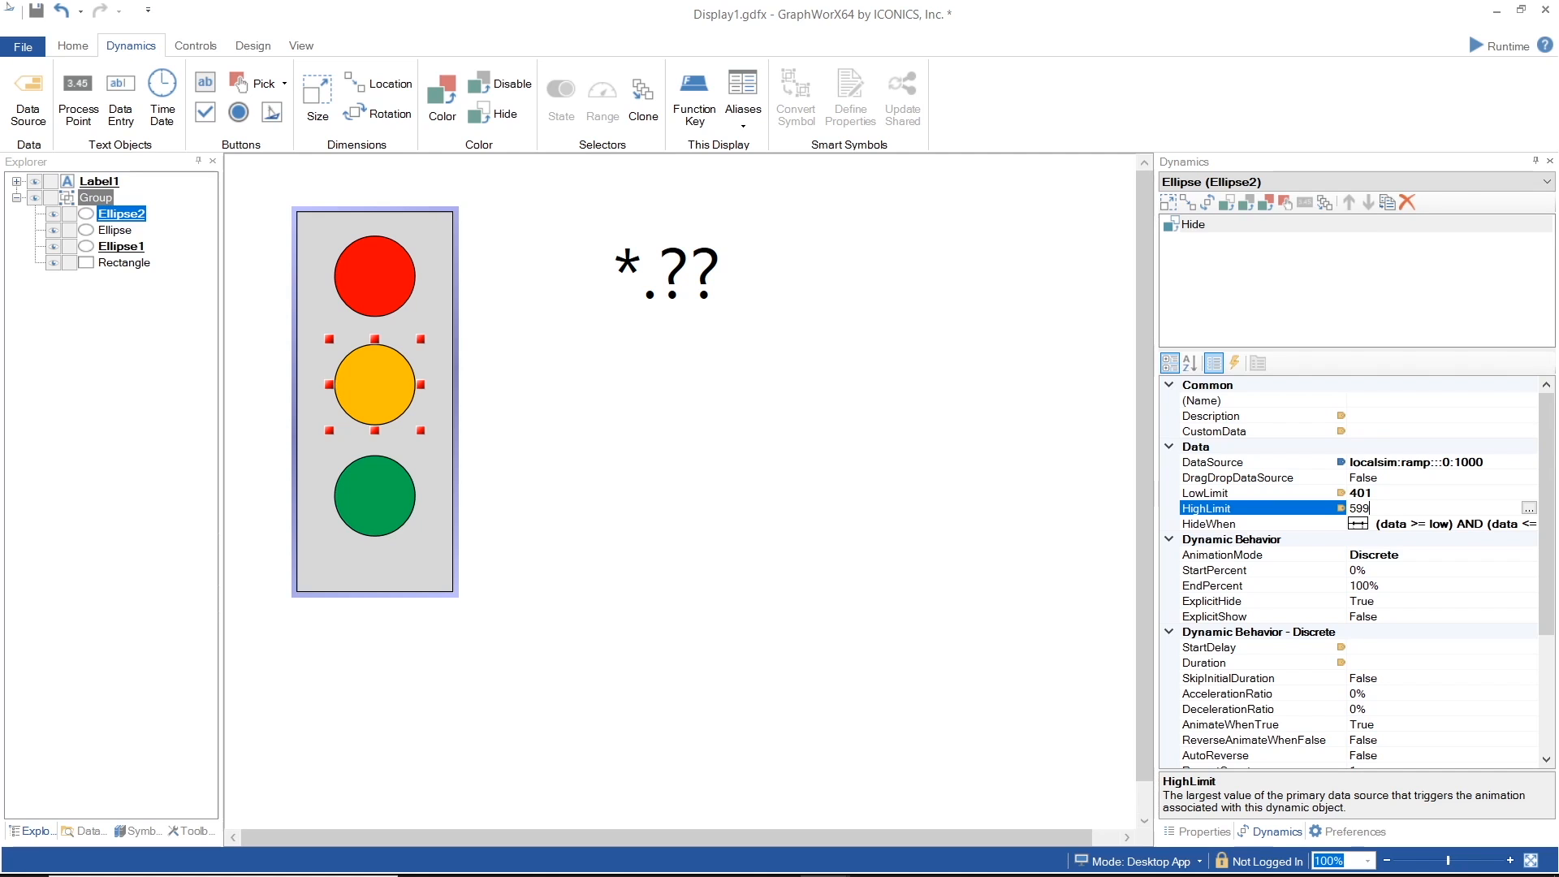
Step: Add a Disable dynamic to the green circle, with localsim:ramp:::0:1000 as its data source
click(386, 509)
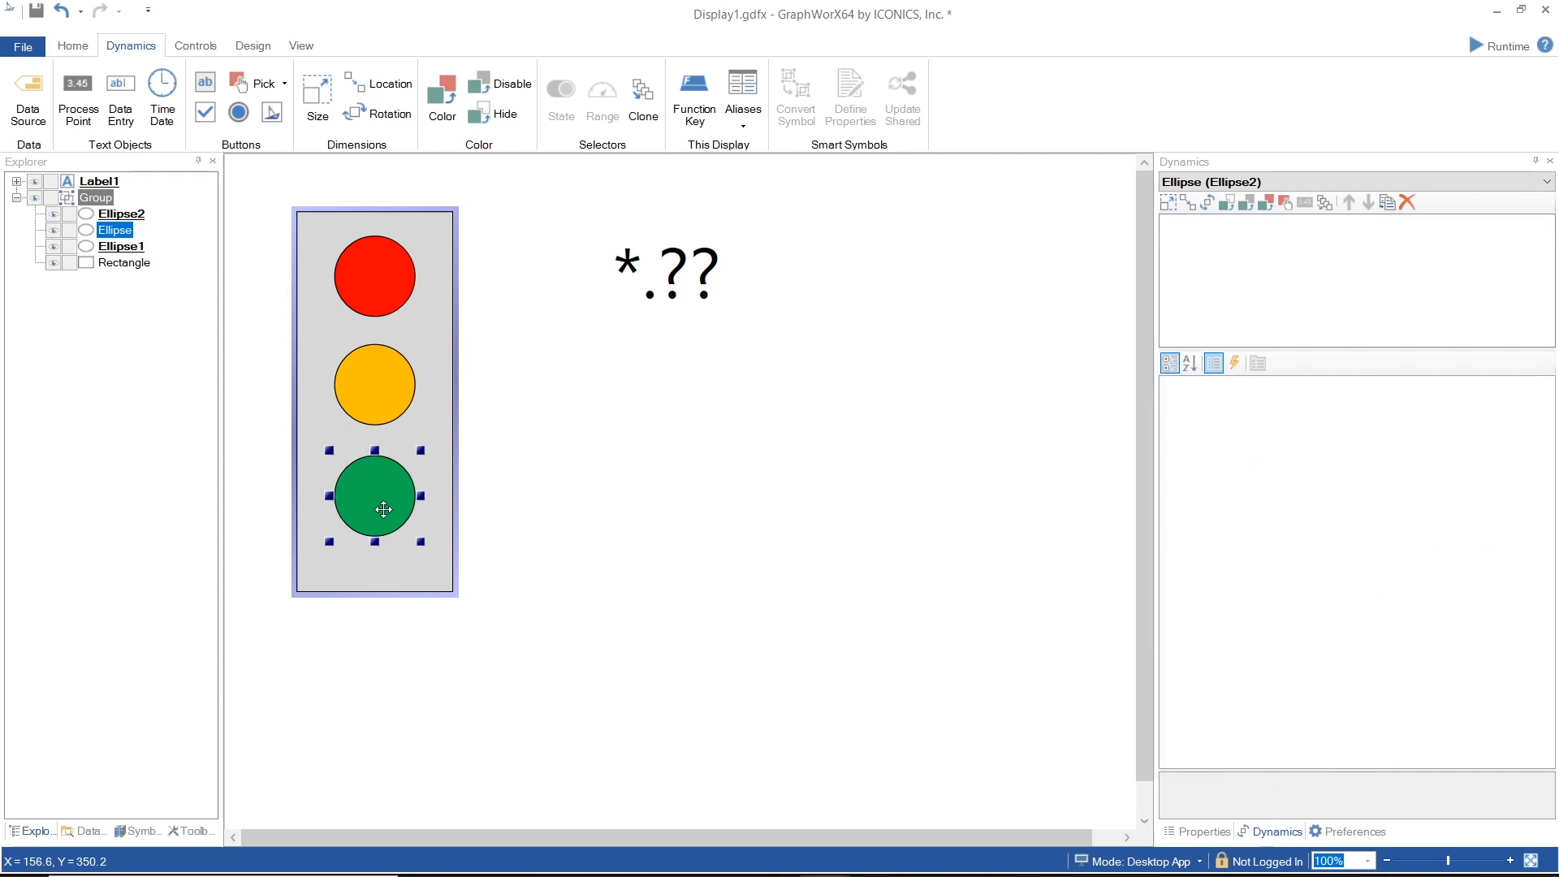
click(501, 84)
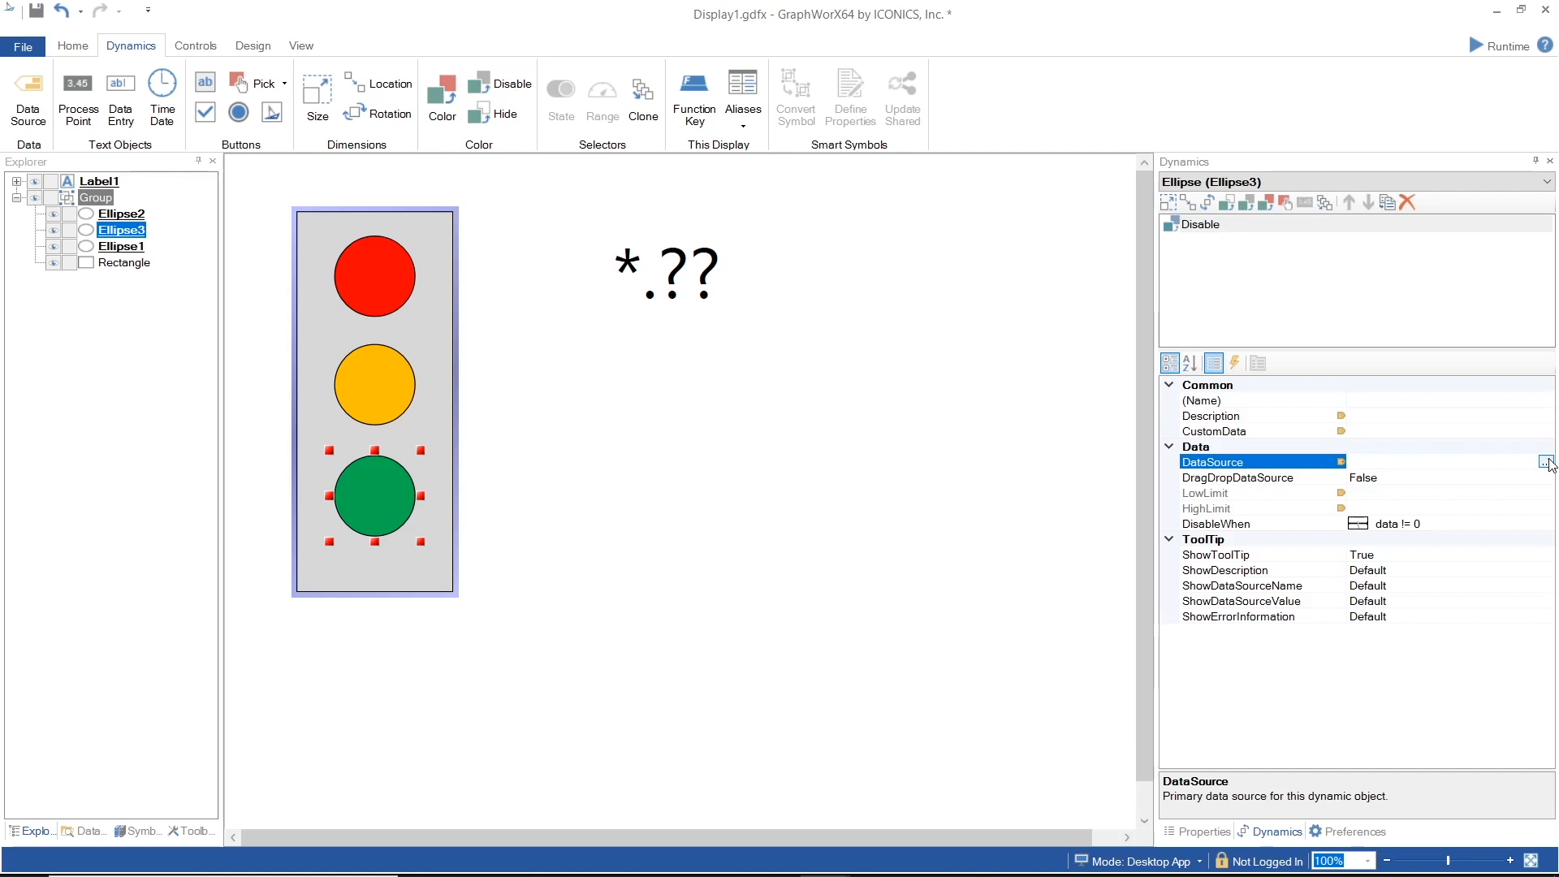
click(759, 183)
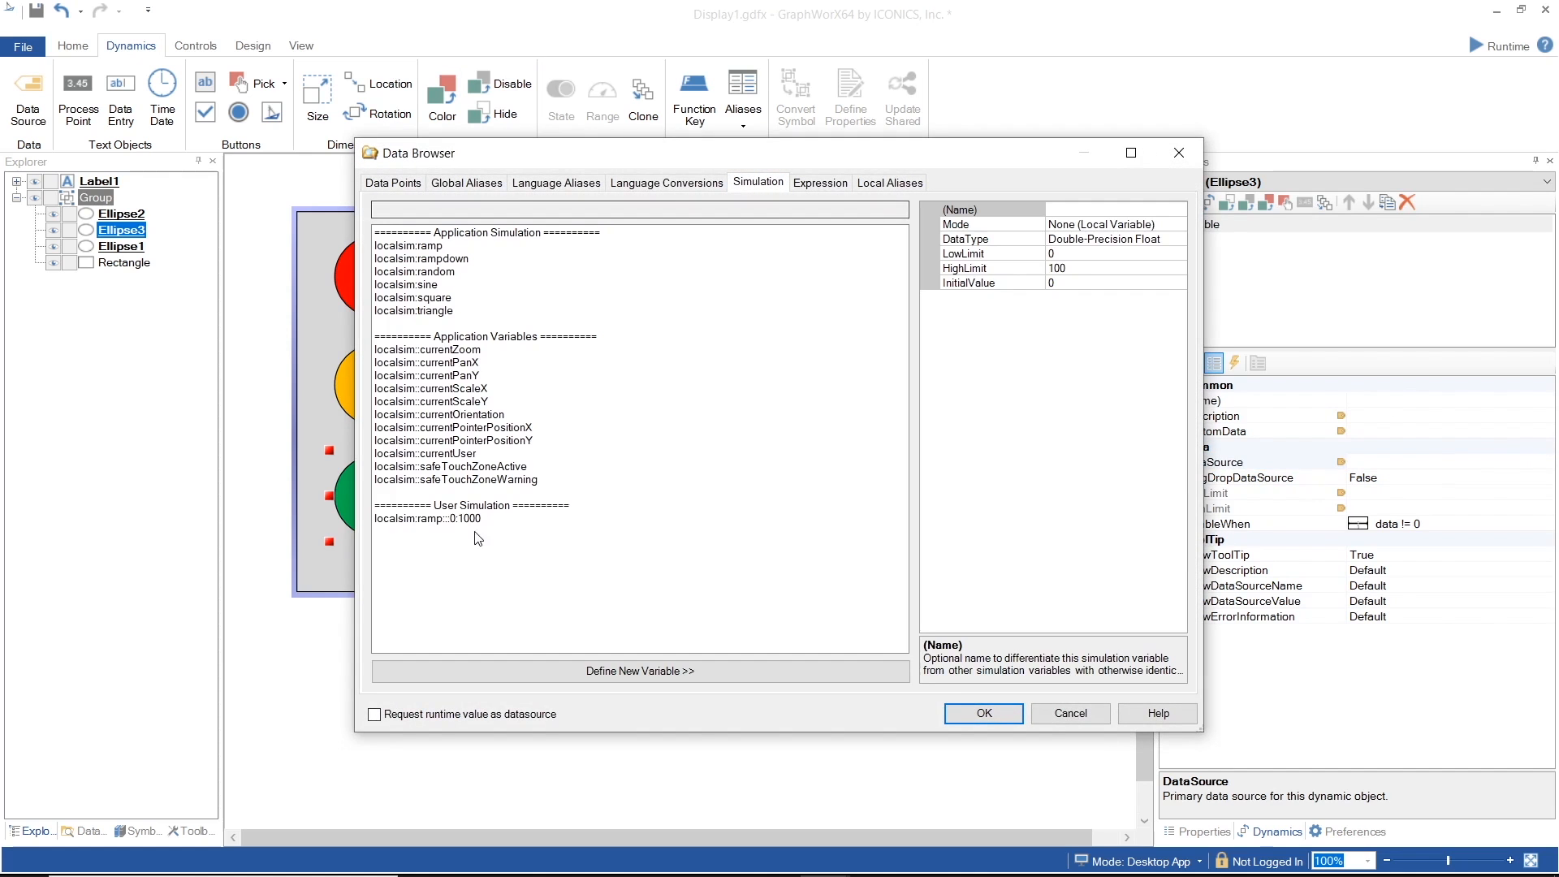
click(471, 518)
click(983, 713)
Step: Disable the green circle when data >= low AND data <= high, with low limit 600 and high limit 1000
click(1480, 527)
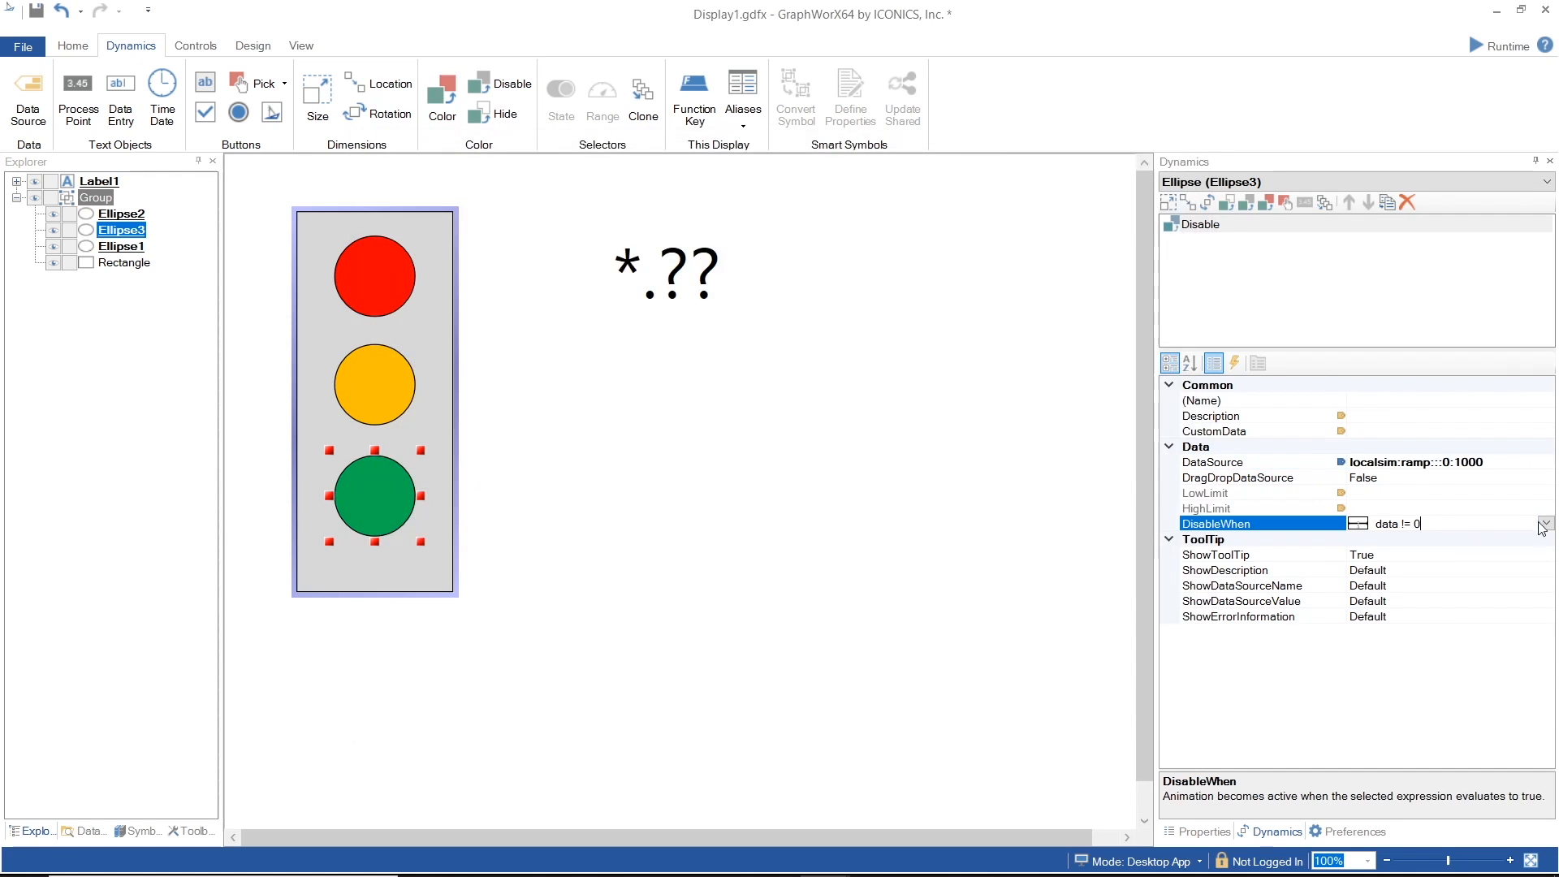
click(1546, 525)
click(1470, 377)
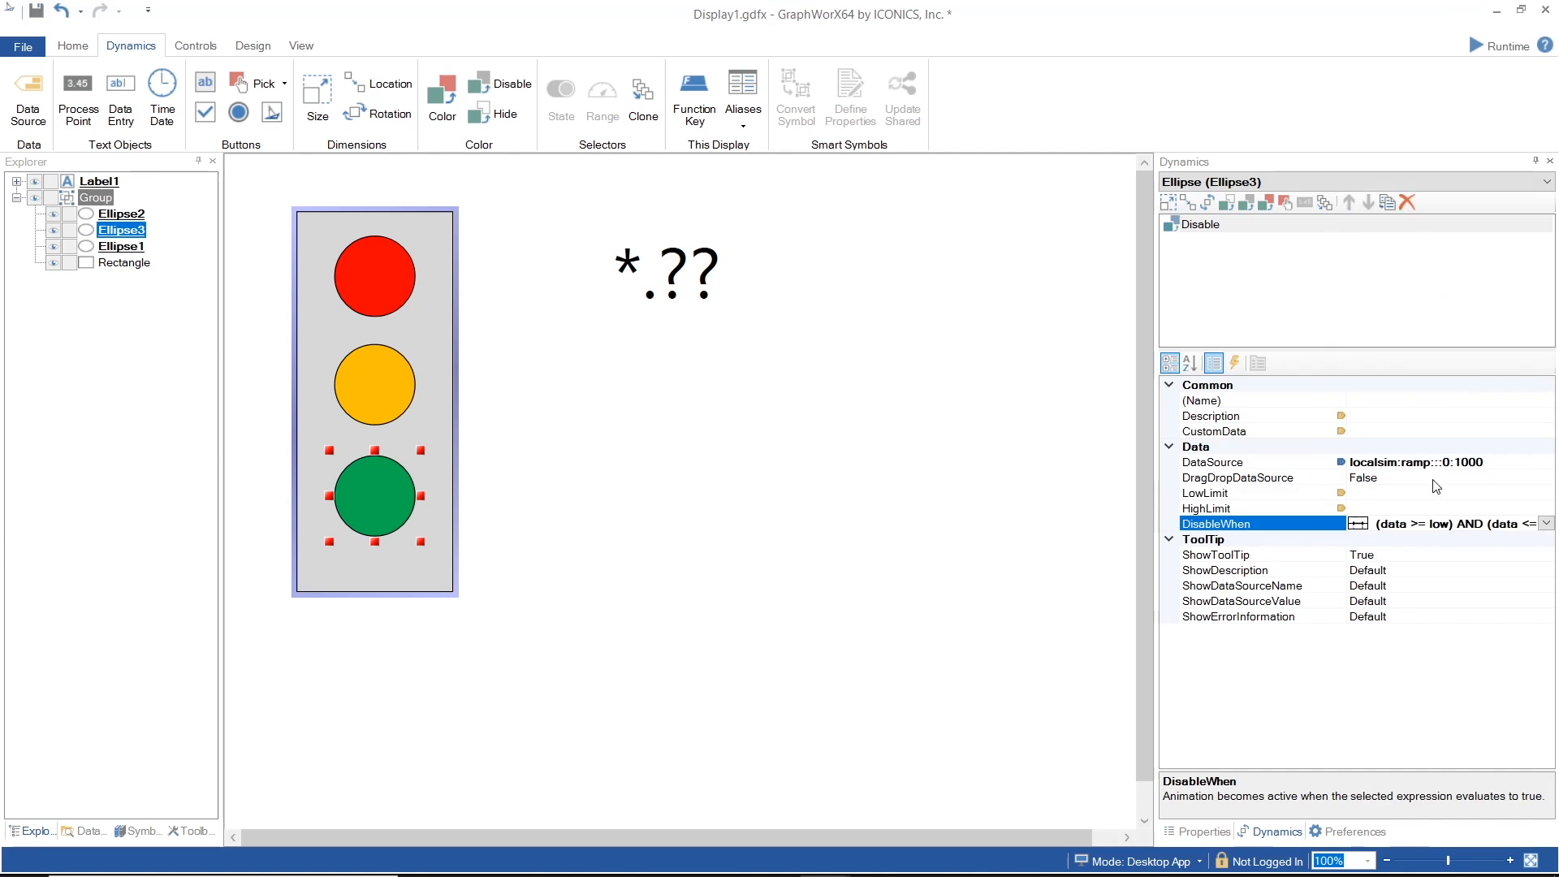
click(1432, 496)
text(600)
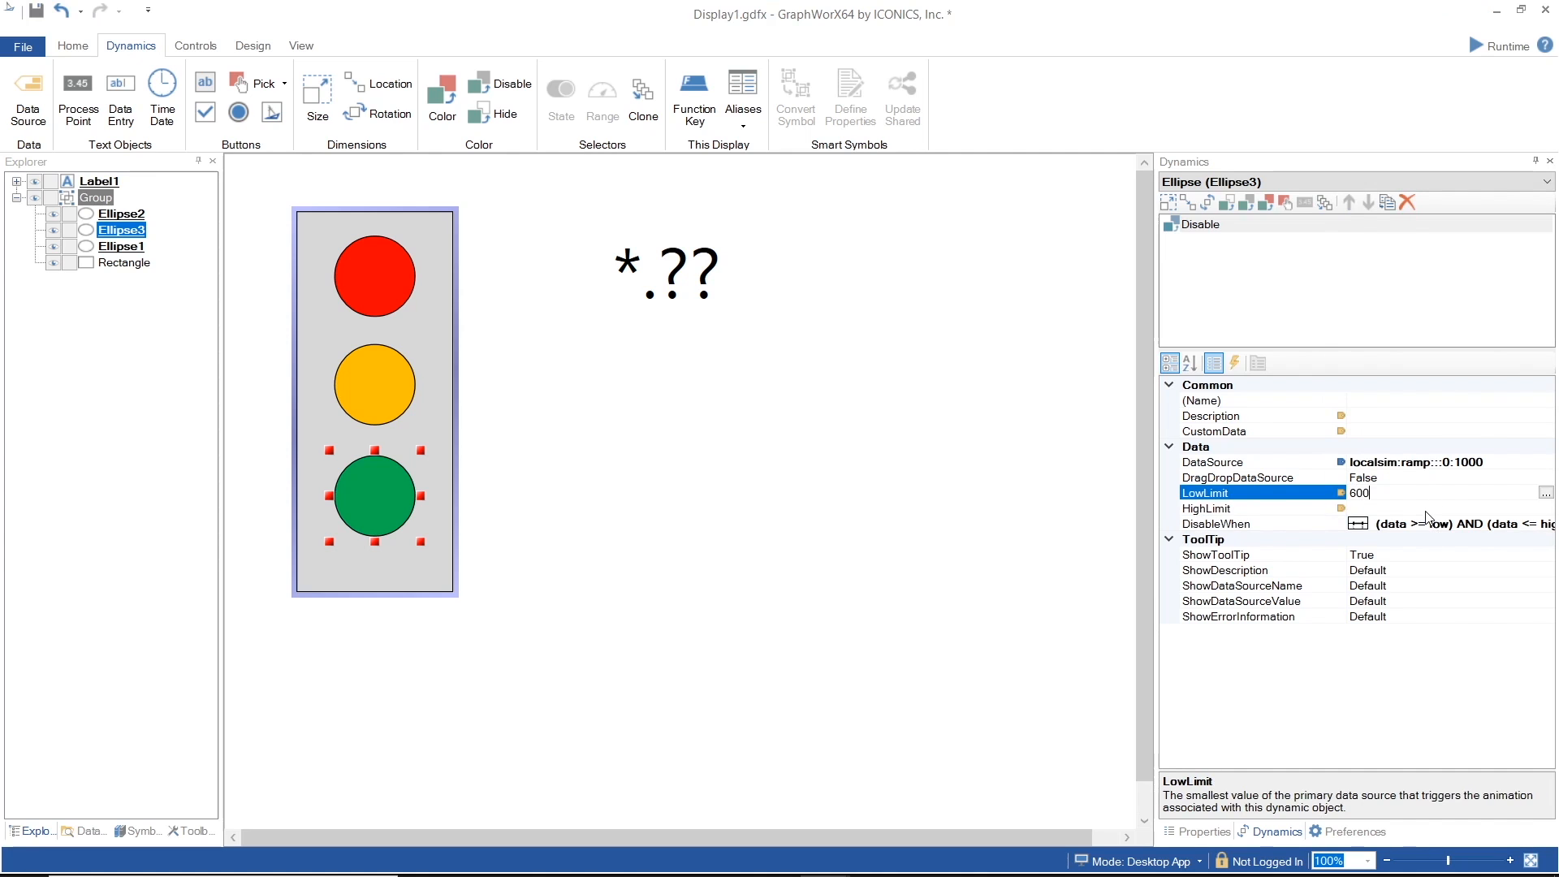
key(Tab)
text(1)
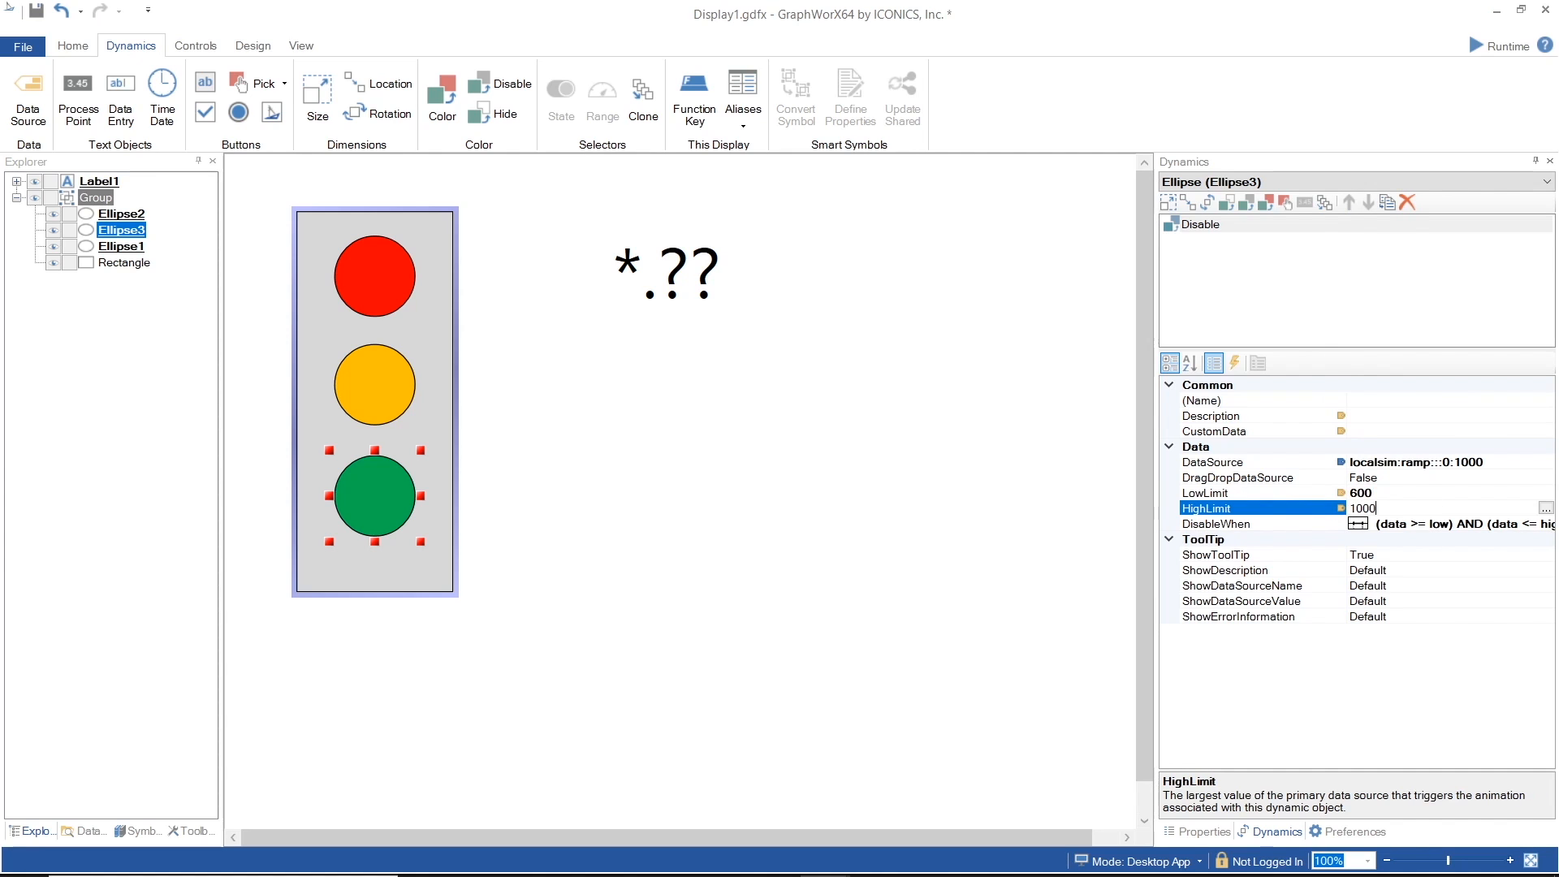
click(1037, 454)
Step: Add a Pick dynamic to the green circle
click(385, 496)
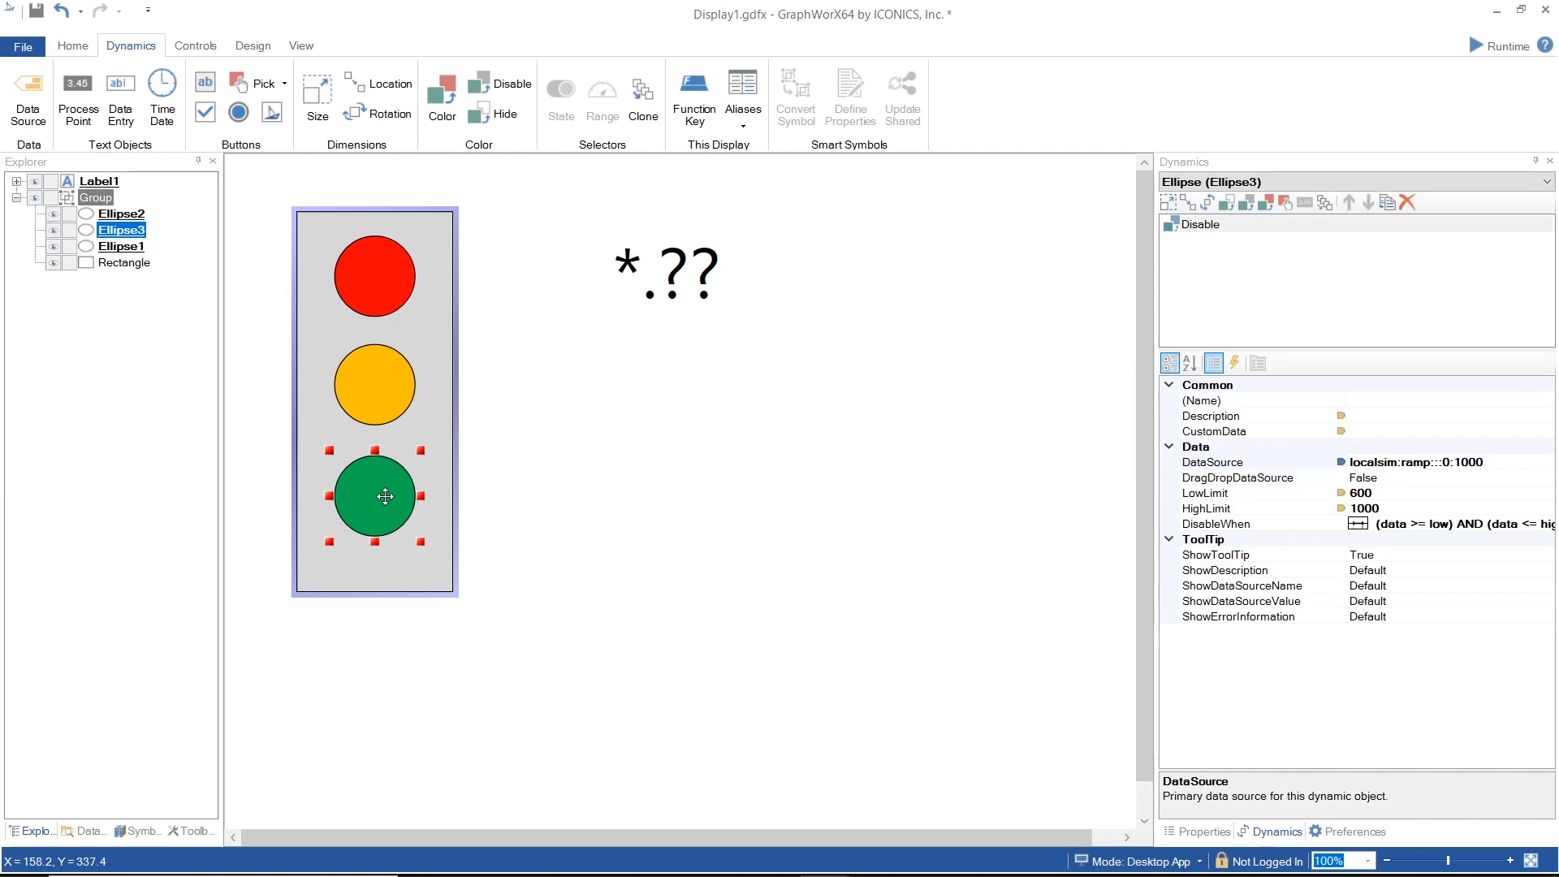
click(253, 84)
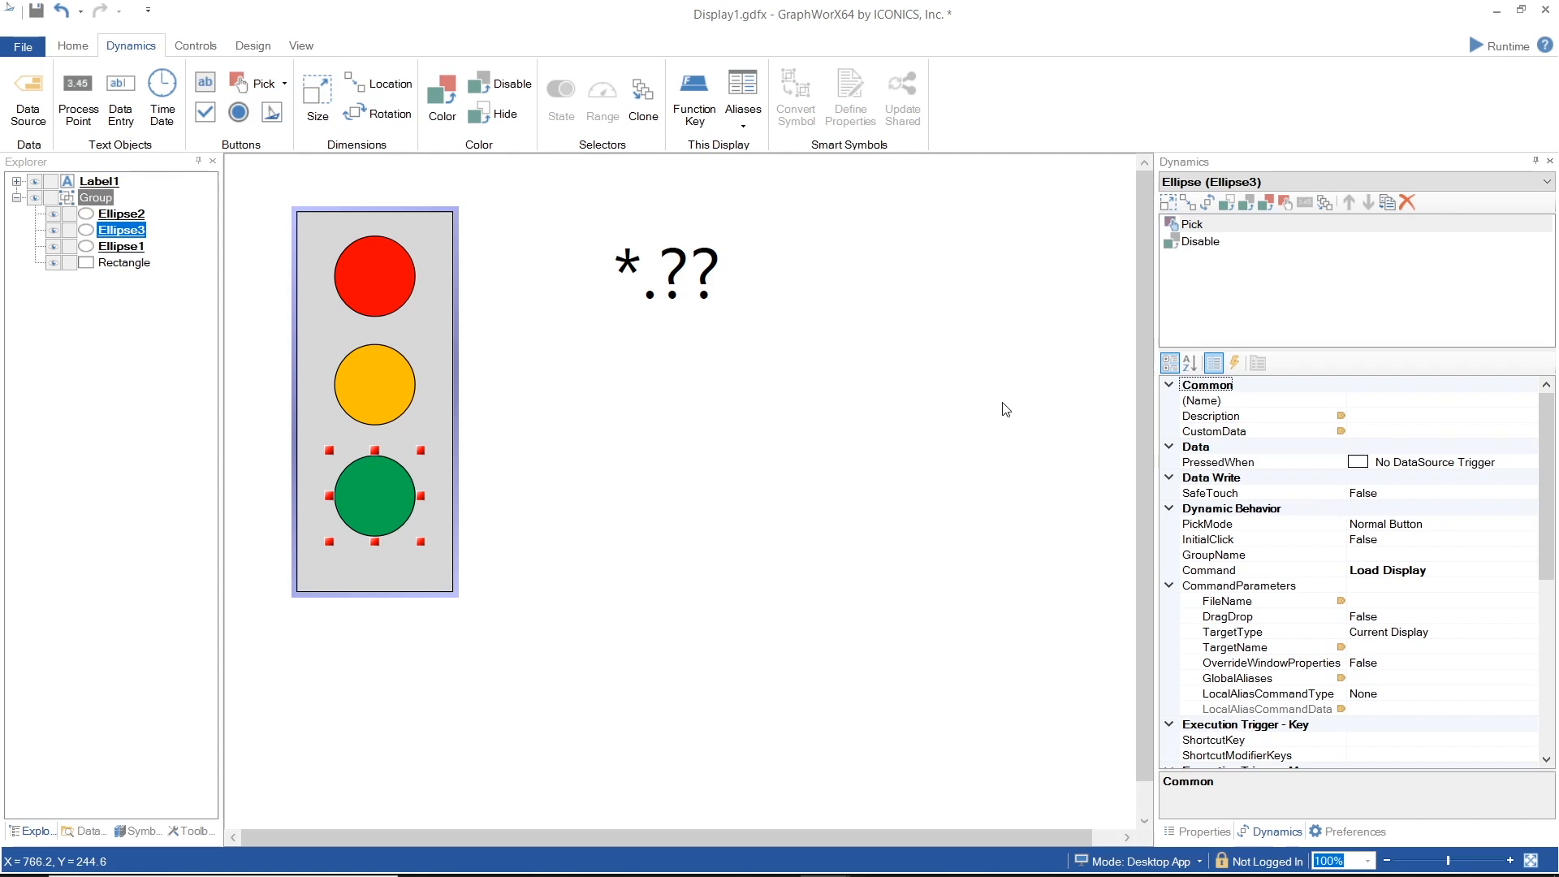
click(1006, 409)
Step: Run the display and check how the traffic light circles react to the ramp value
click(1501, 45)
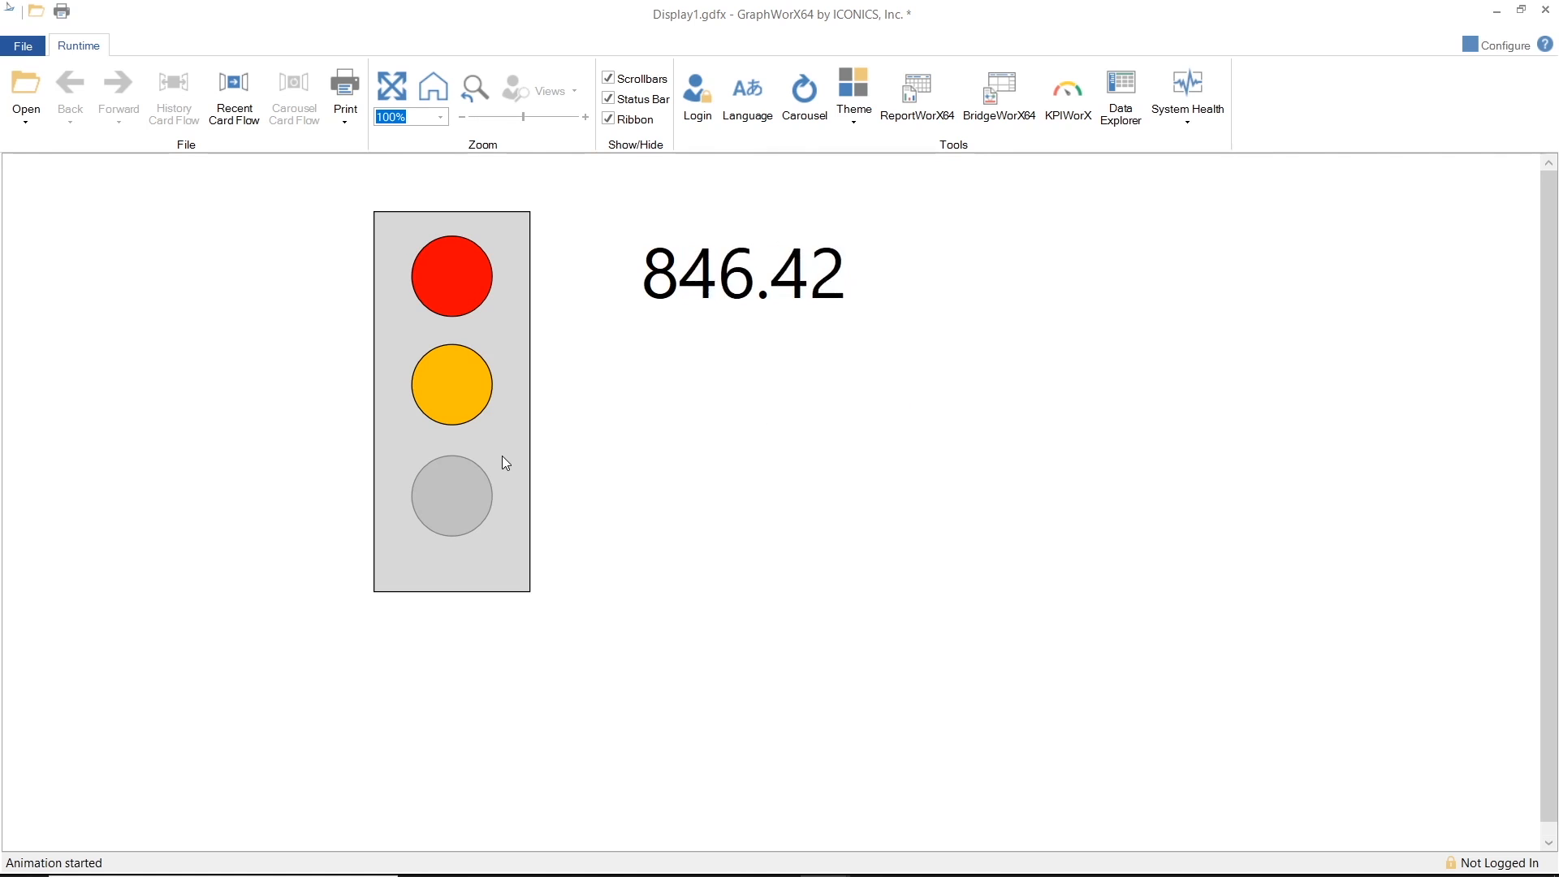
mouse_move(465, 493)
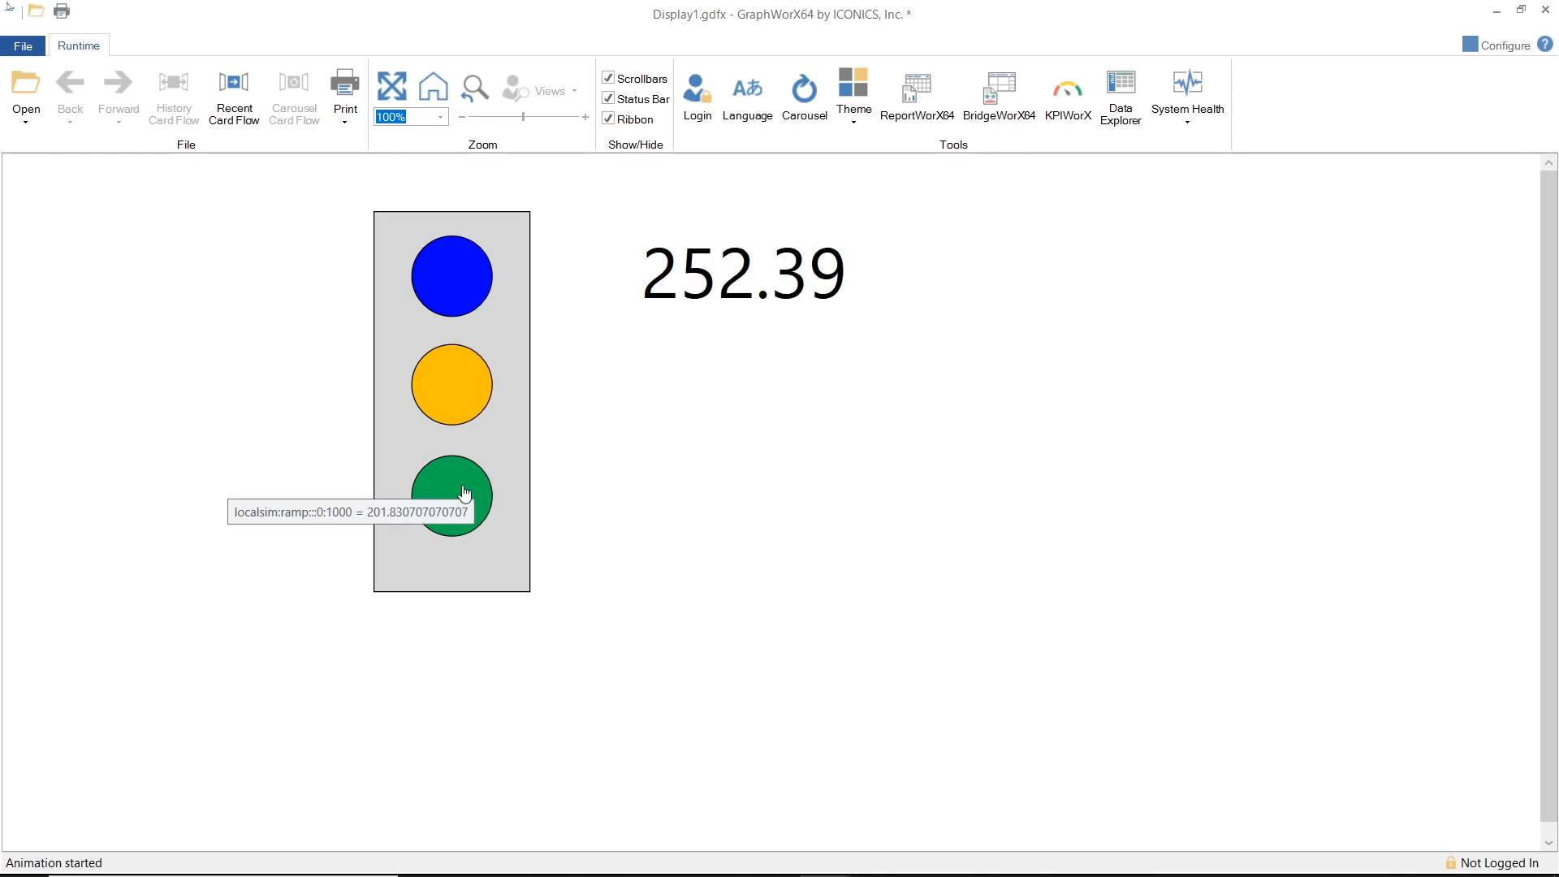